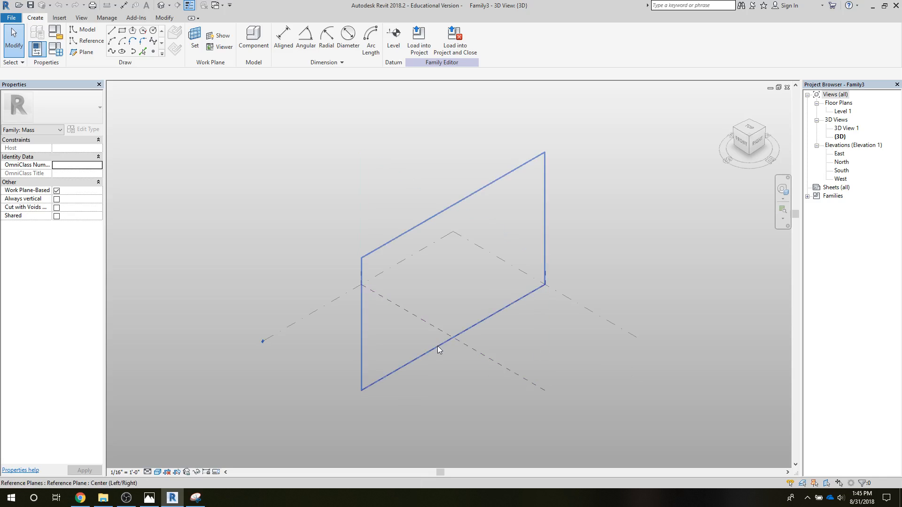
Step: Copy the Center (Left/Right) reference plane a short distance toward the right side of the model
left_click(438, 346)
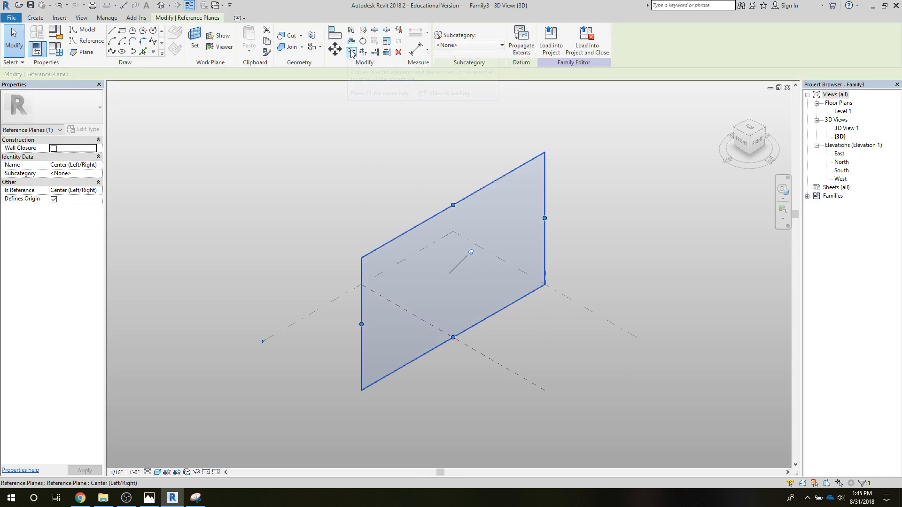
left_click(336, 47)
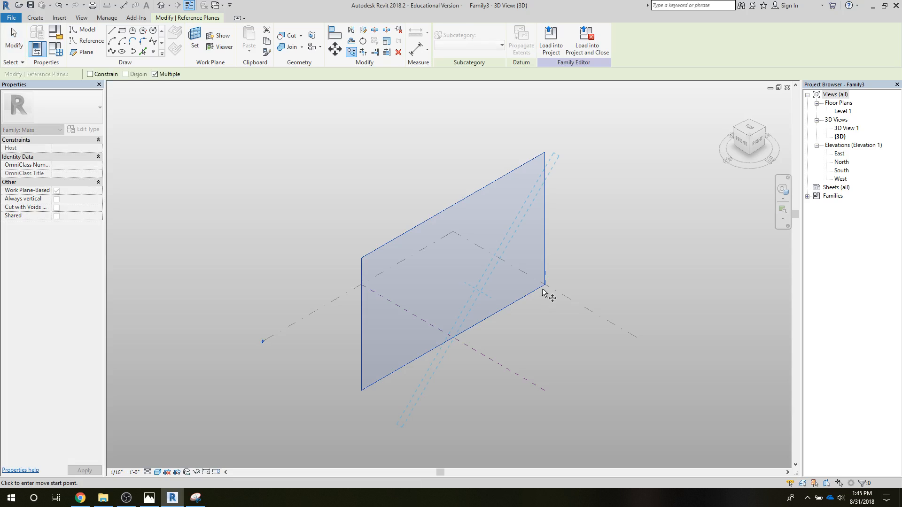
left_click(565, 304)
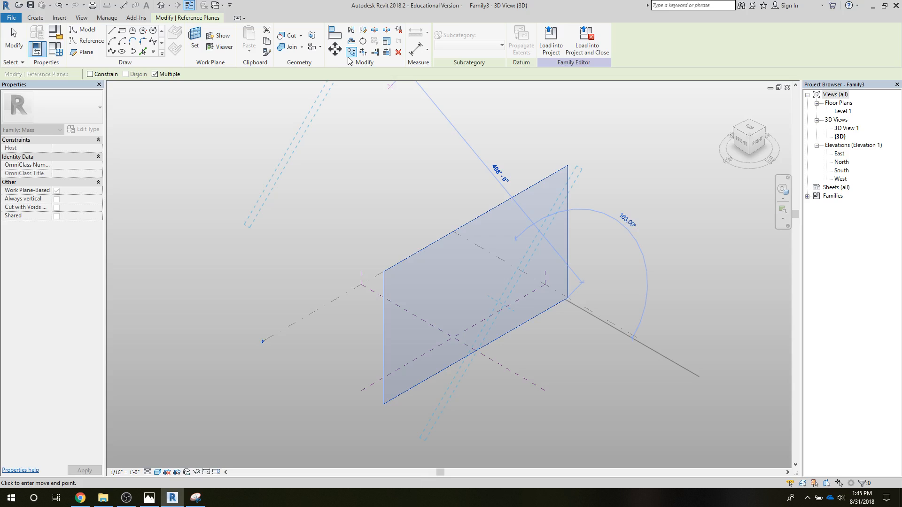
left_click(10, 38)
Step: Copy the reference plane right of center 80' horizontally toward the left, across the center plane
left_click(514, 337)
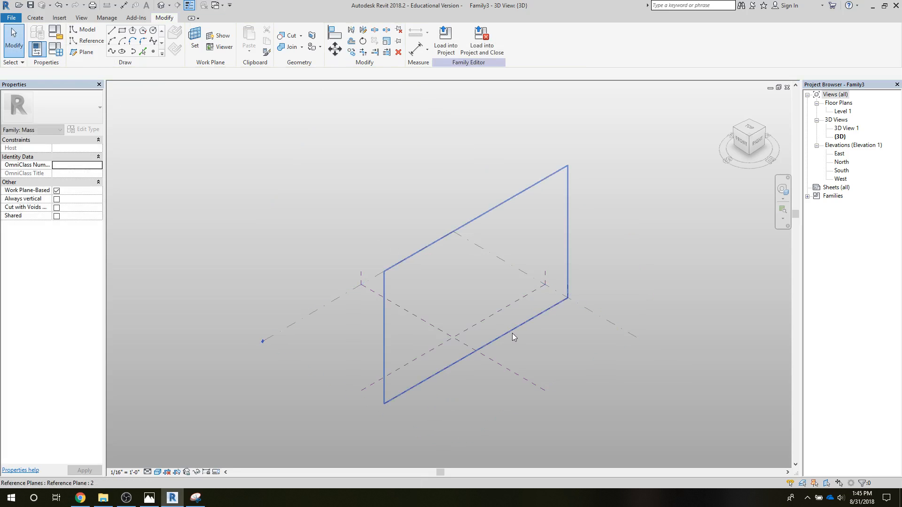
left_click(351, 52)
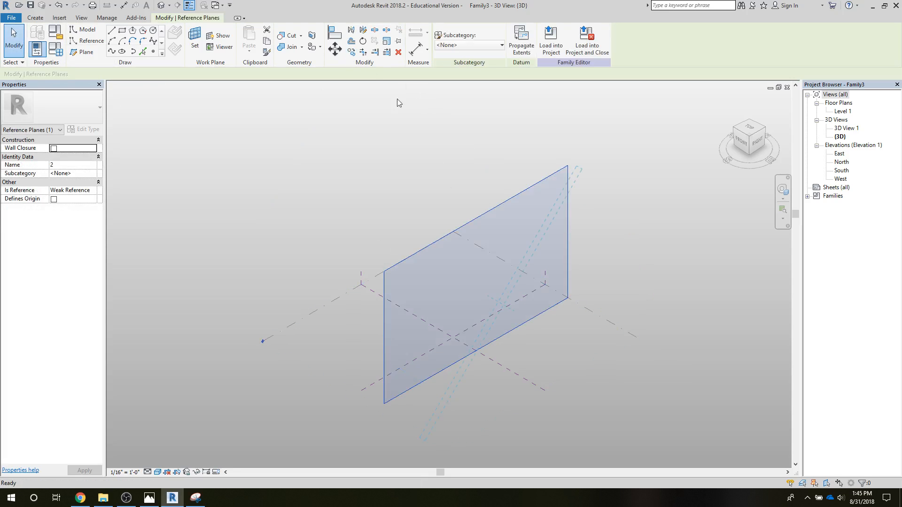
left_click(566, 301)
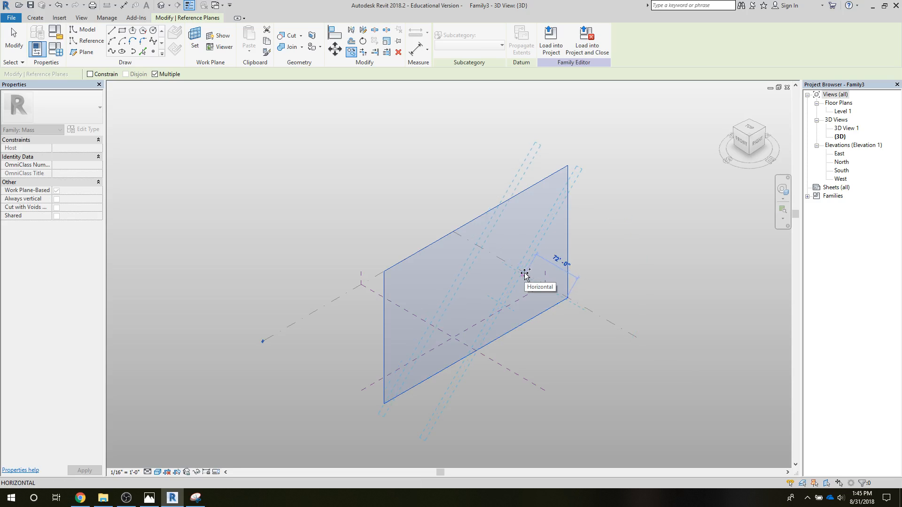
type("80")
key("Return")
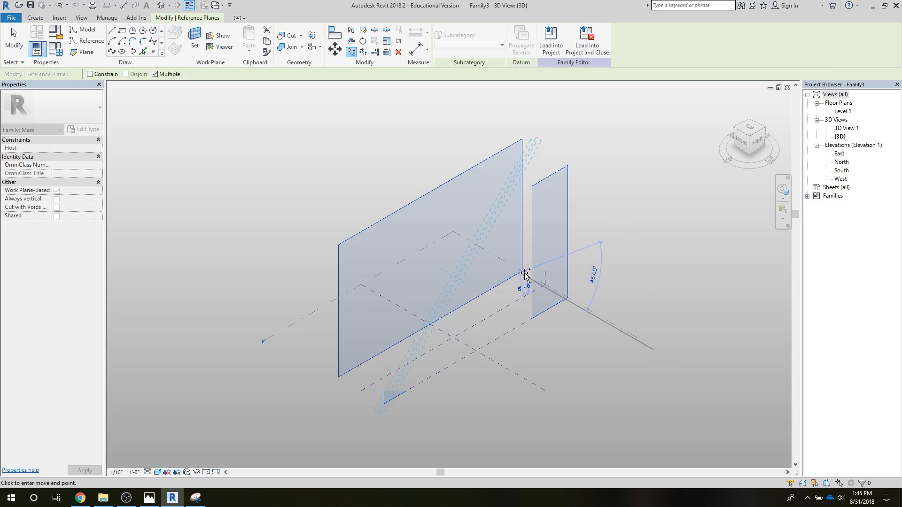
left_click(13, 40)
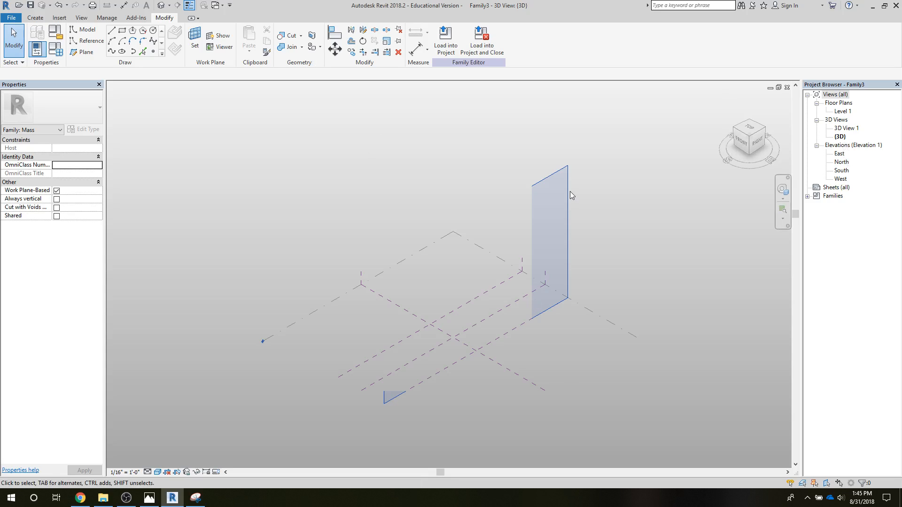
key("ctrl+z")
Step: Set the work plane to the reference plane on the right side of the model
scroll(431, 171, "down", 2)
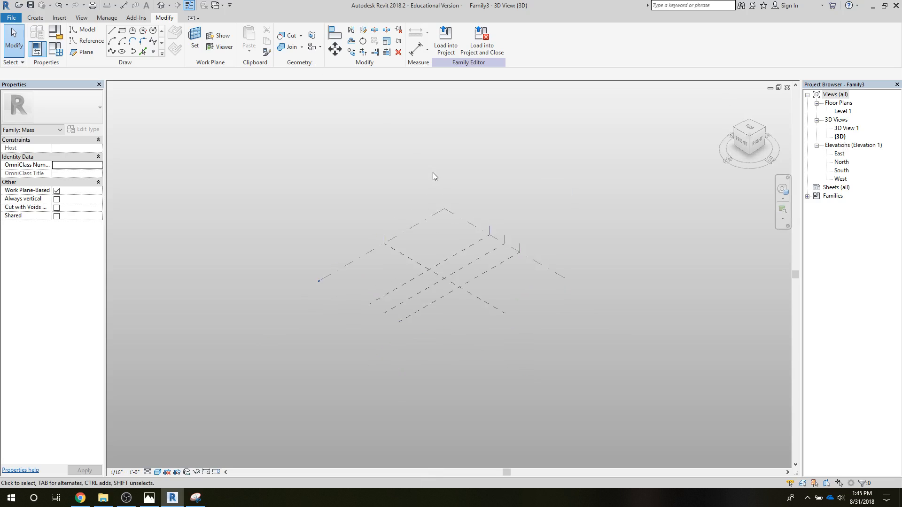
scroll(433, 173, "up", 1)
left_click(194, 37)
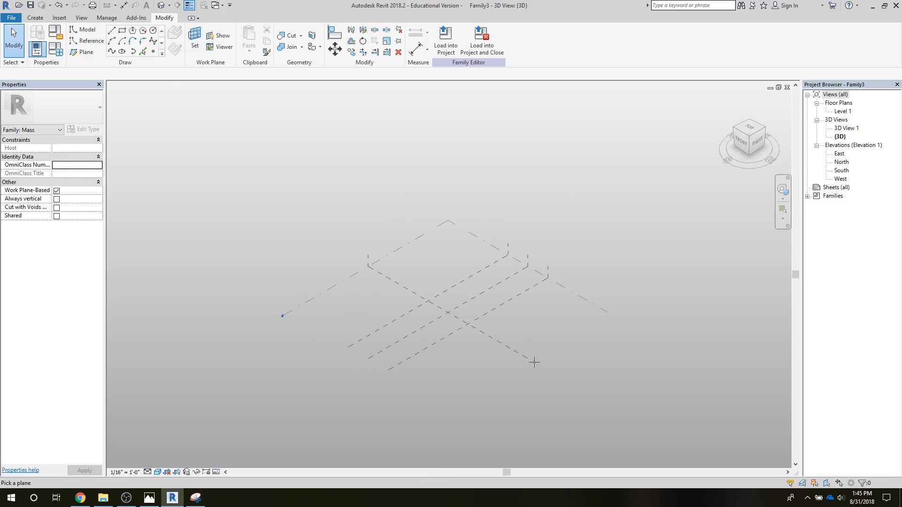
left_click(492, 313)
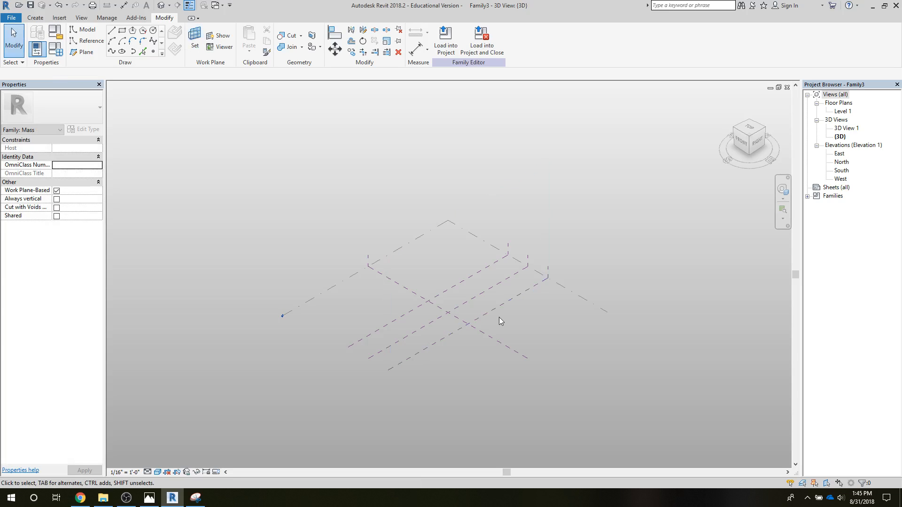
Step: In the South elevation, copy Level 1 upward by 16' to add a second level
double_click(841, 170)
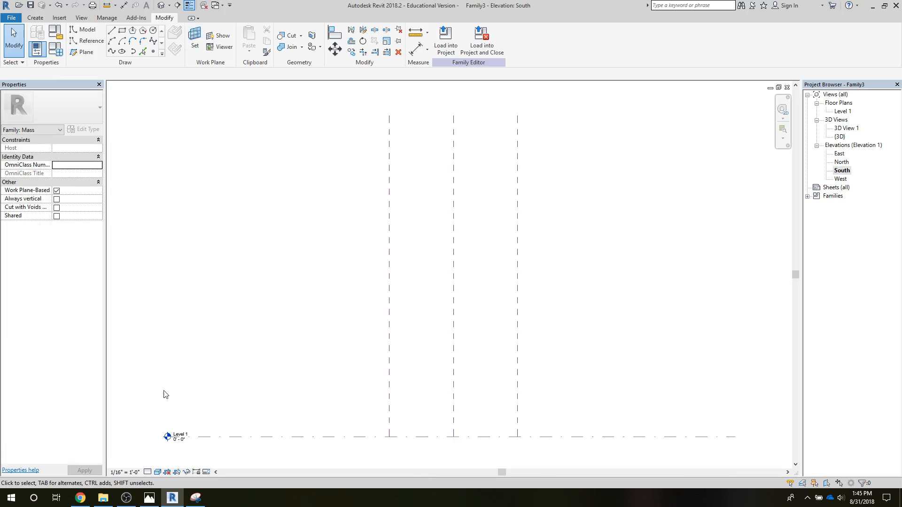
left_click(351, 53)
key("Escape")
left_click(256, 437)
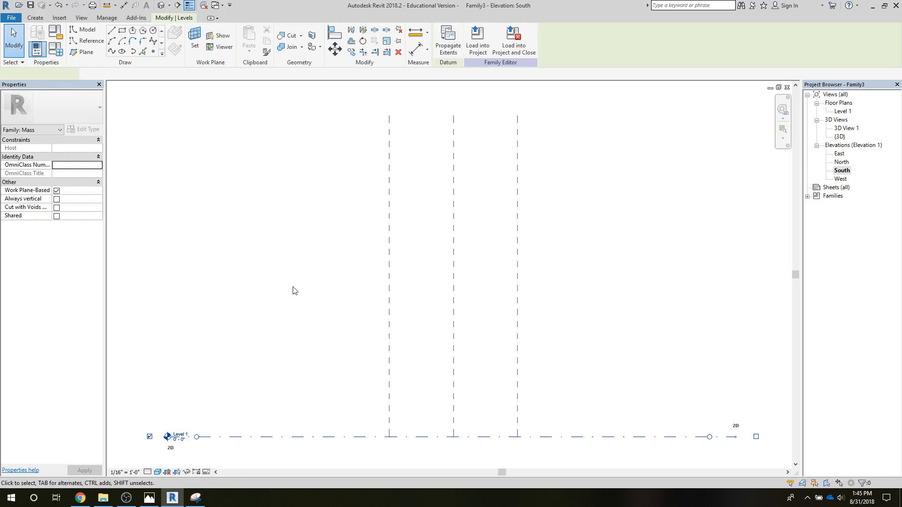
left_click(351, 52)
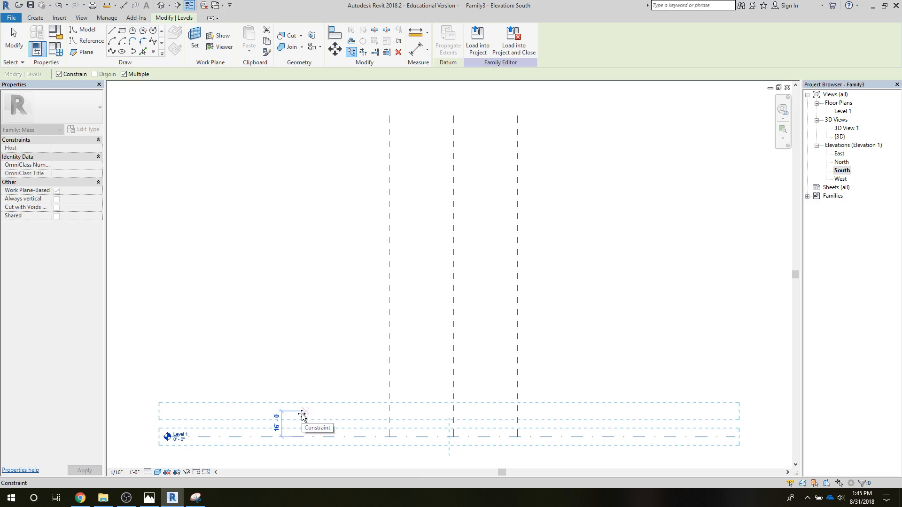
left_click(303, 416)
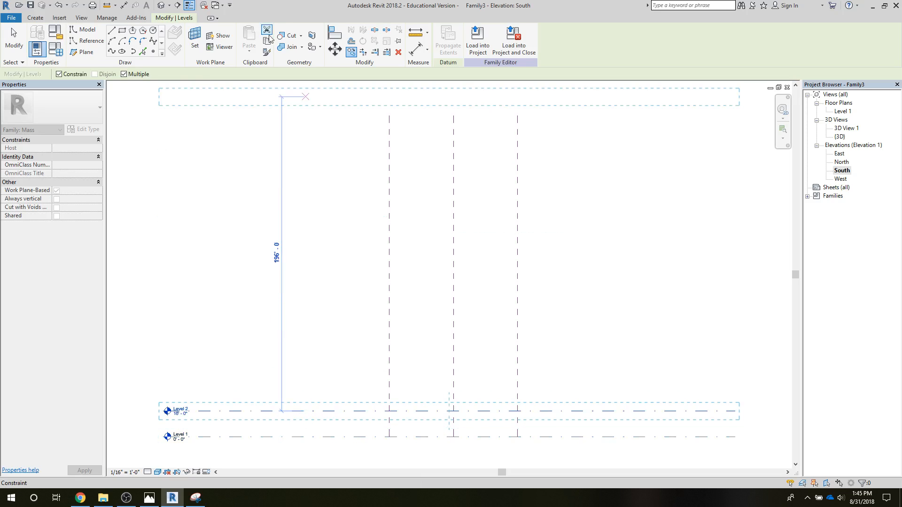
key("Escape")
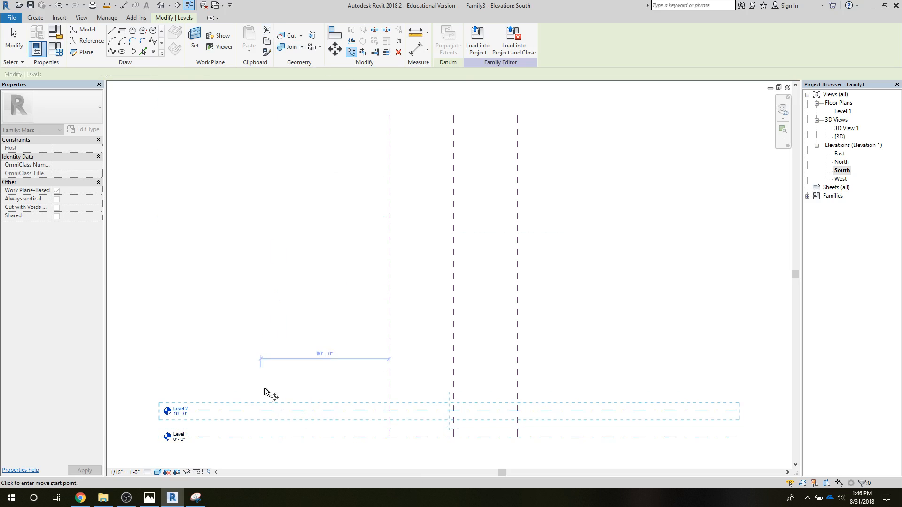
Step: Copy Level 2 upward repeatedly at 10' spacing to add five more levels, up to an elevation of 66'
key("c")
key("o")
left_click(275, 411)
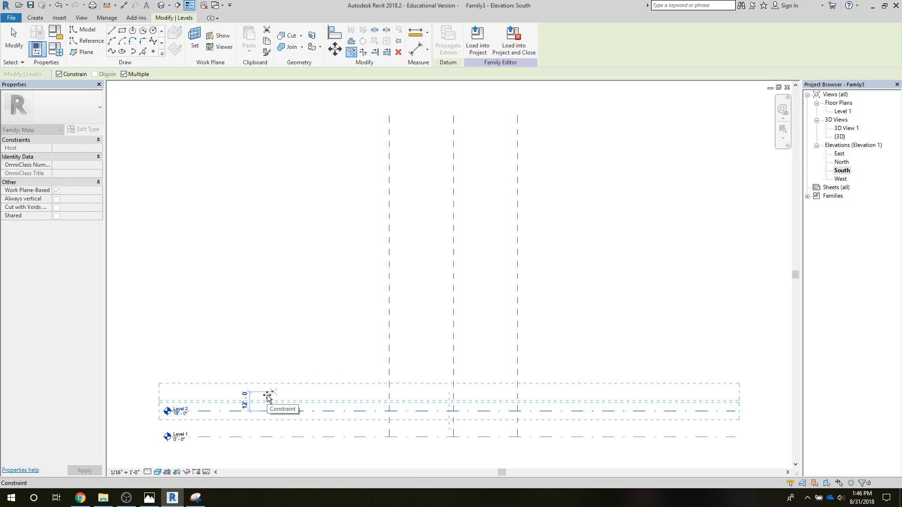
scroll(268, 397, "up", 3)
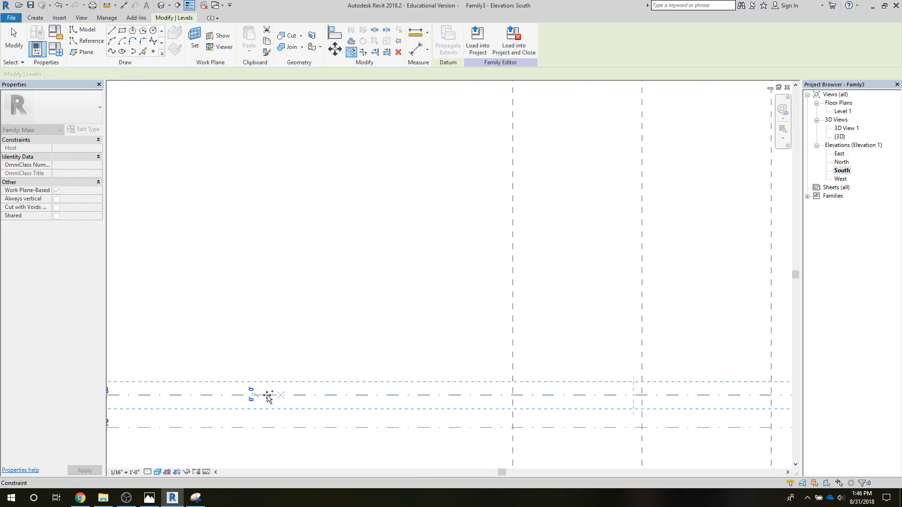
left_click(276, 363)
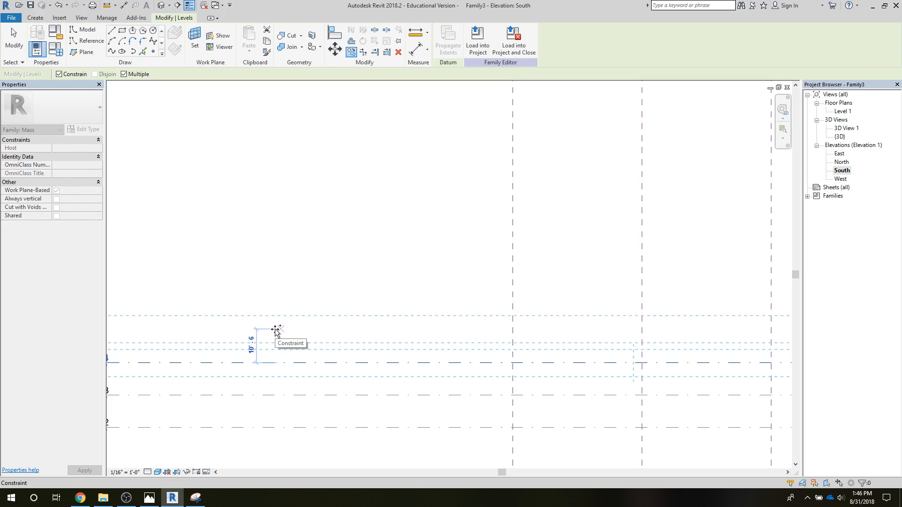
left_click(275, 330)
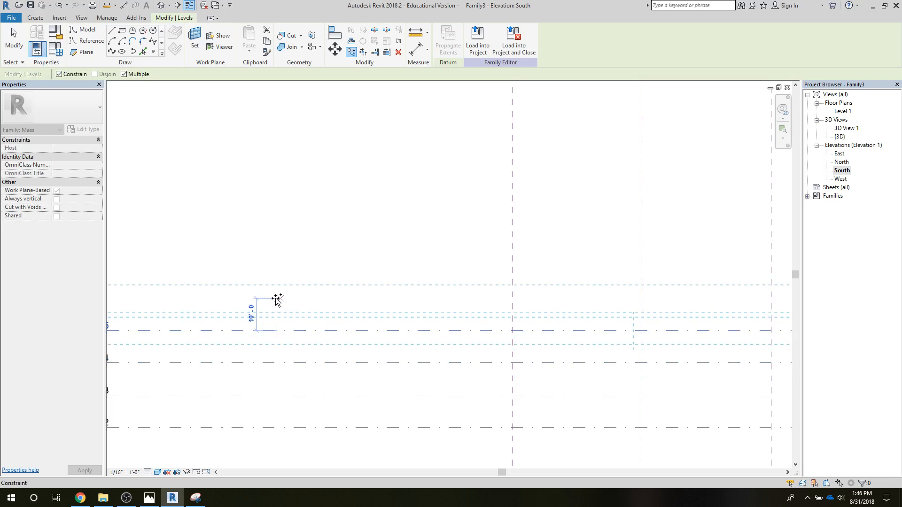
left_click(277, 300)
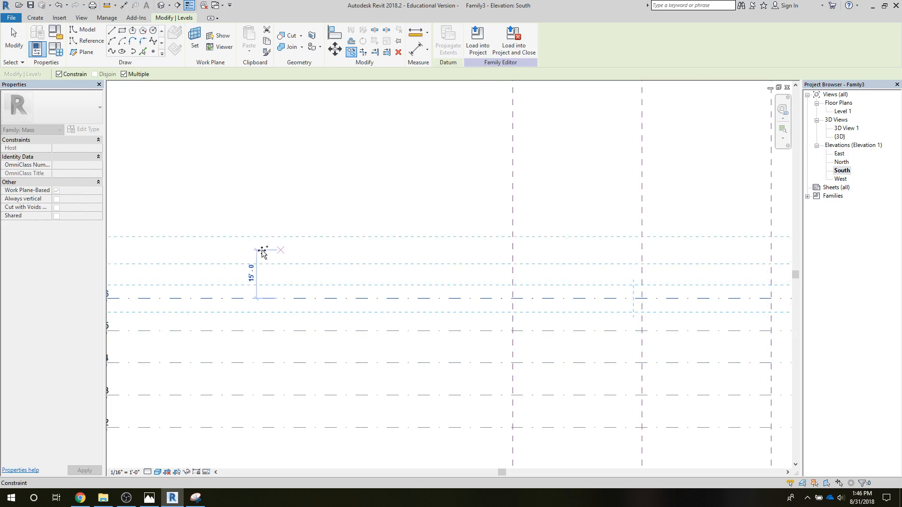
scroll(262, 252, "down", 2)
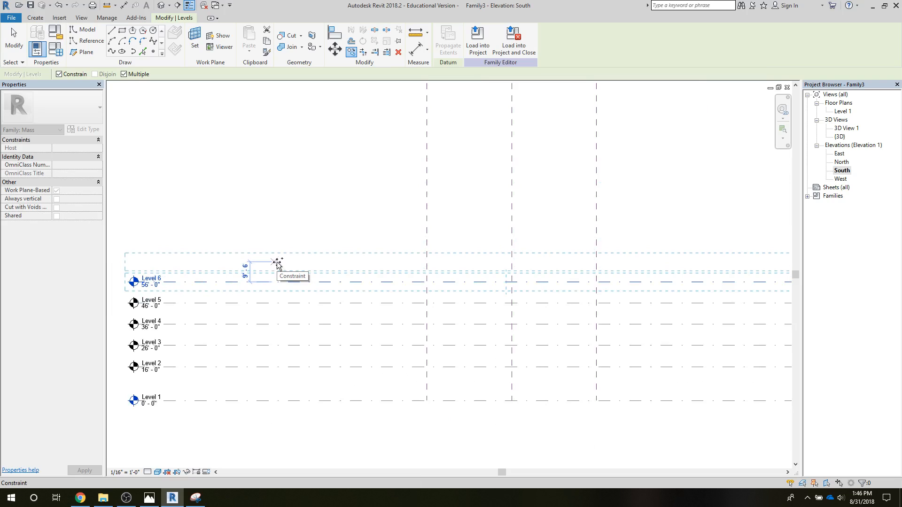
scroll(277, 265, "up", 2)
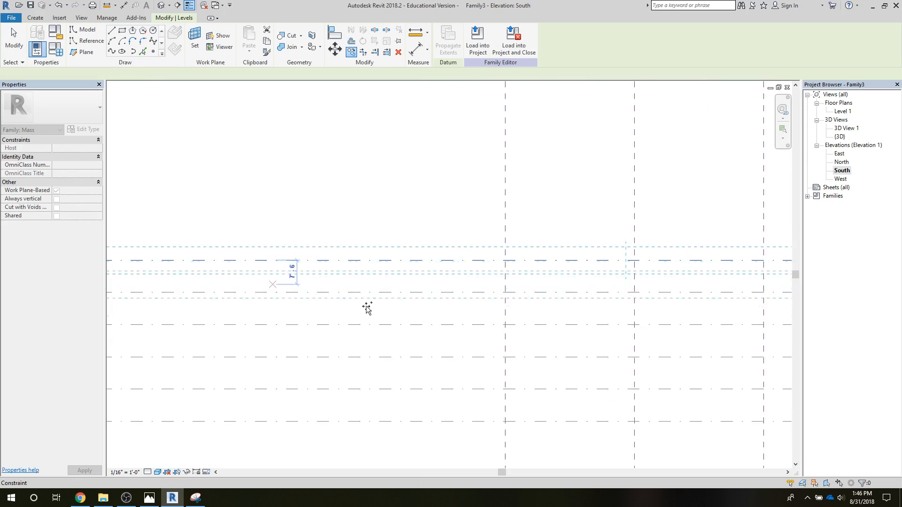
scroll(407, 349, "down", 3)
left_click(19, 37)
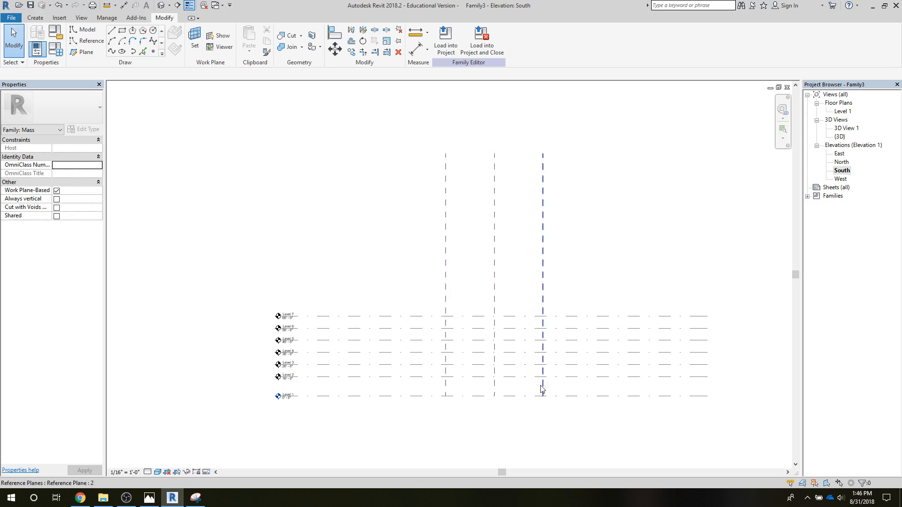
Step: In the {3D} view, copy the Center (Front/Back) reference plane a short distance toward the front
double_click(840, 137)
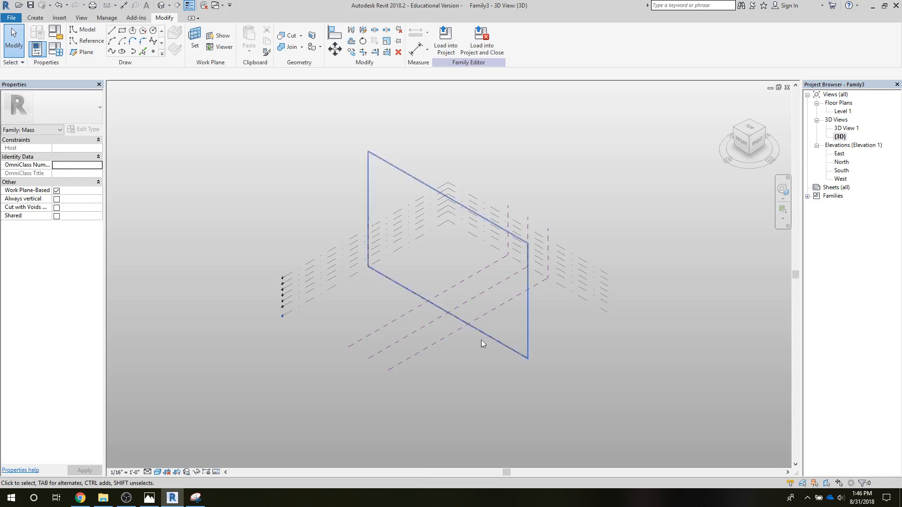
left_click(485, 340)
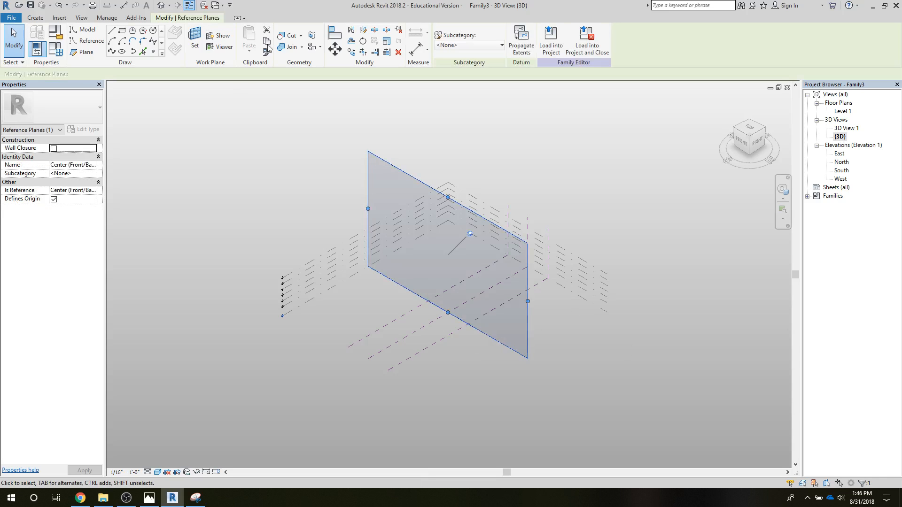
left_click(352, 53)
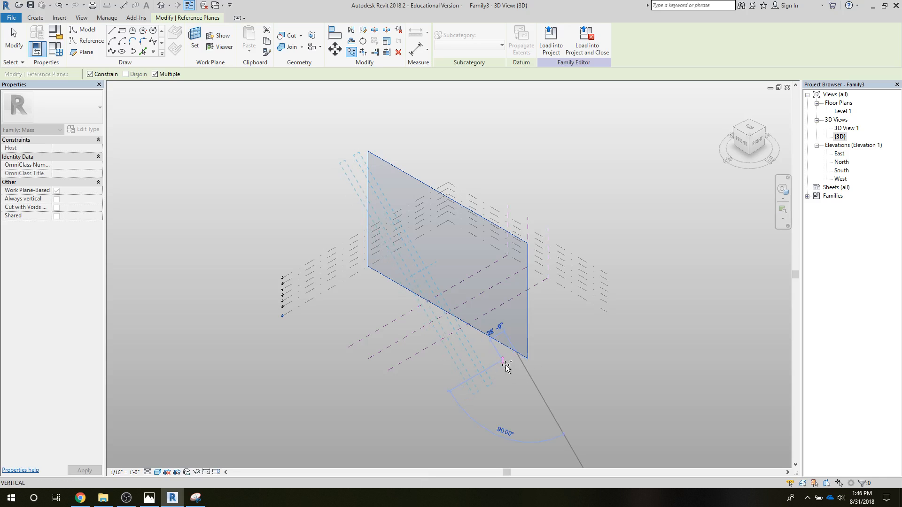
left_click(512, 360)
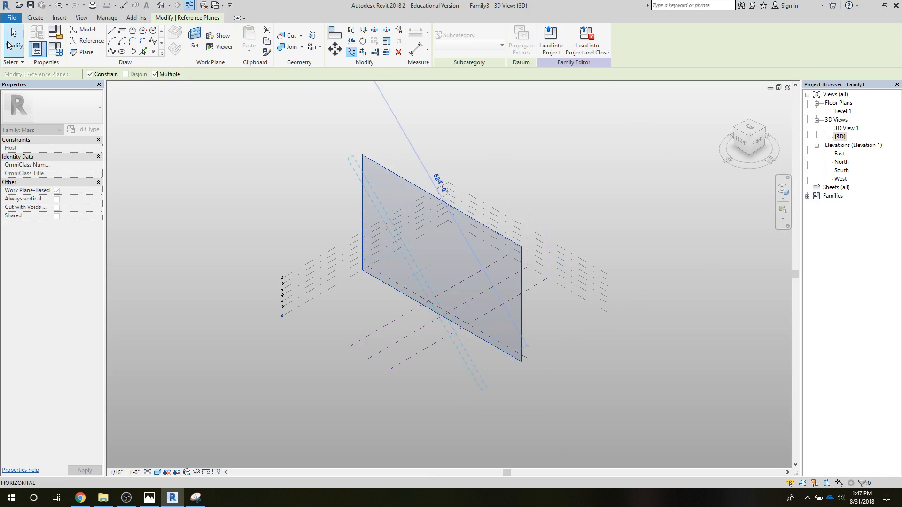
left_click(8, 45)
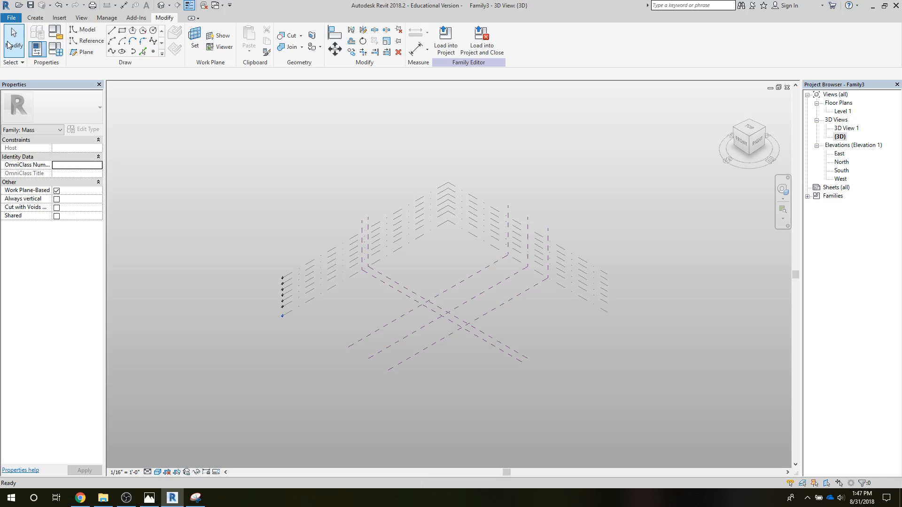
Step: Set the right-hand reference plane as the work plane and draw a three-point model-line spline rising from near its base
left_click(194, 40)
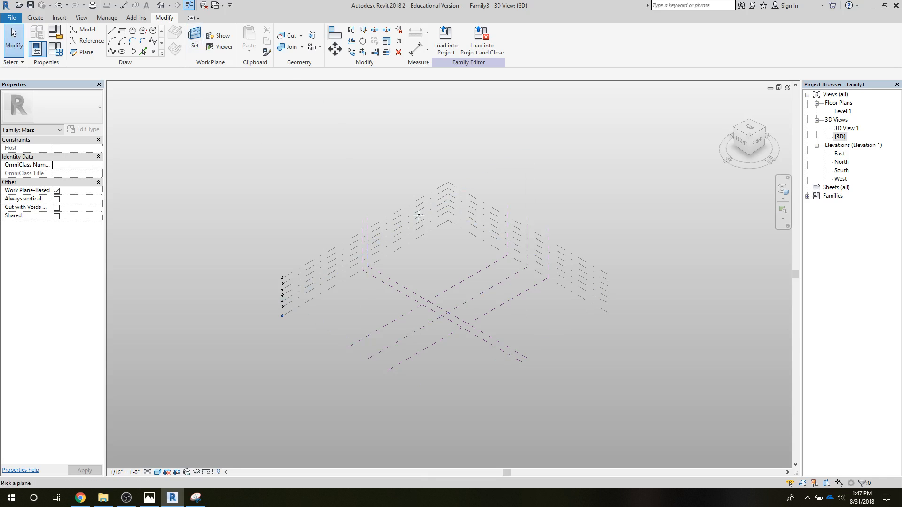
left_click(513, 303)
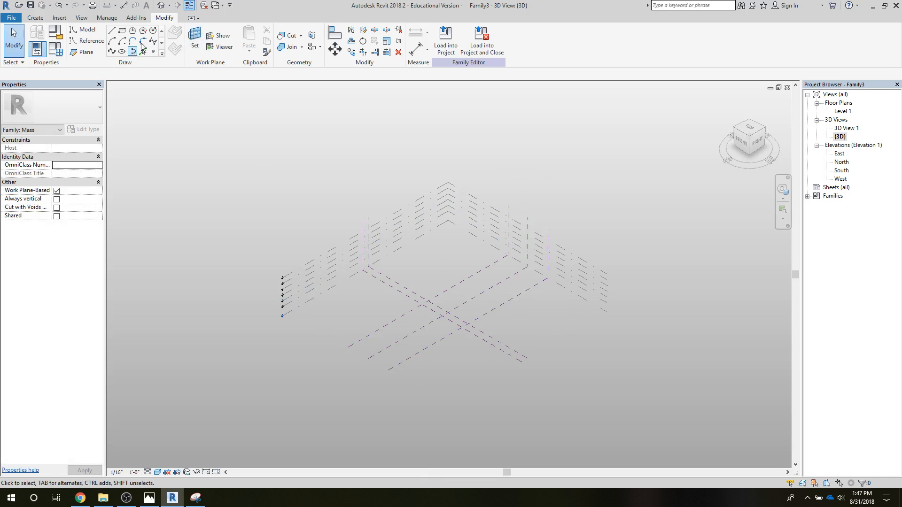
left_click(111, 51)
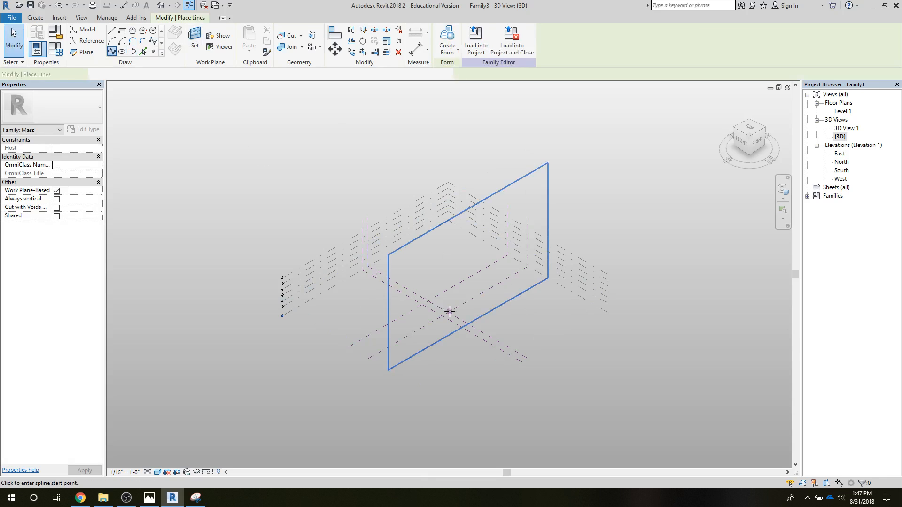
left_click(451, 297)
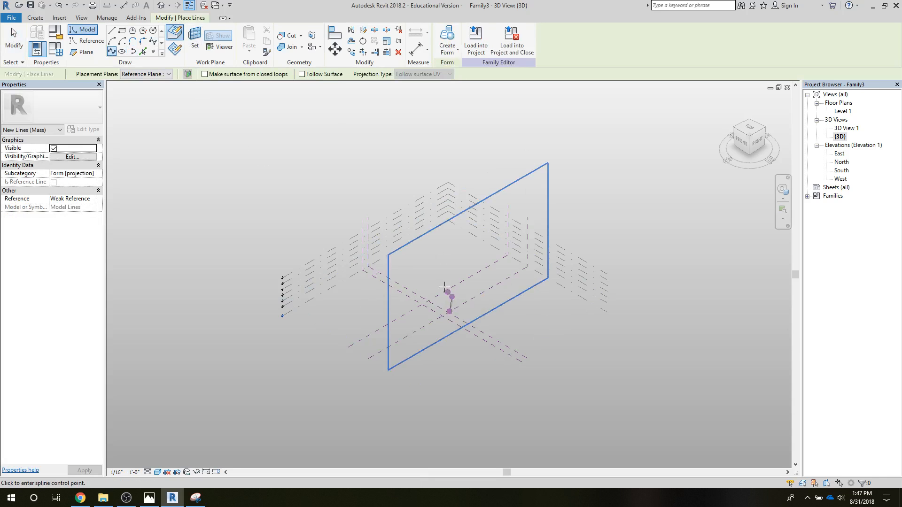
left_click(446, 280)
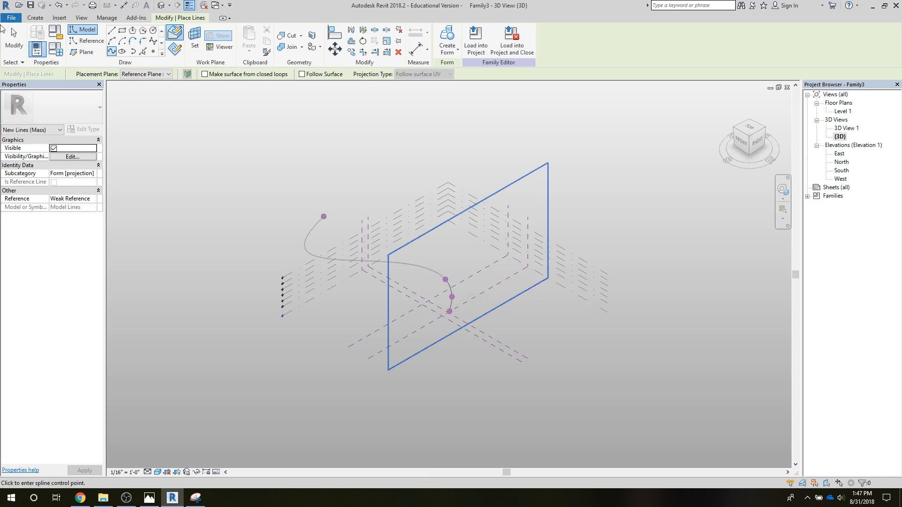
left_click(4, 30)
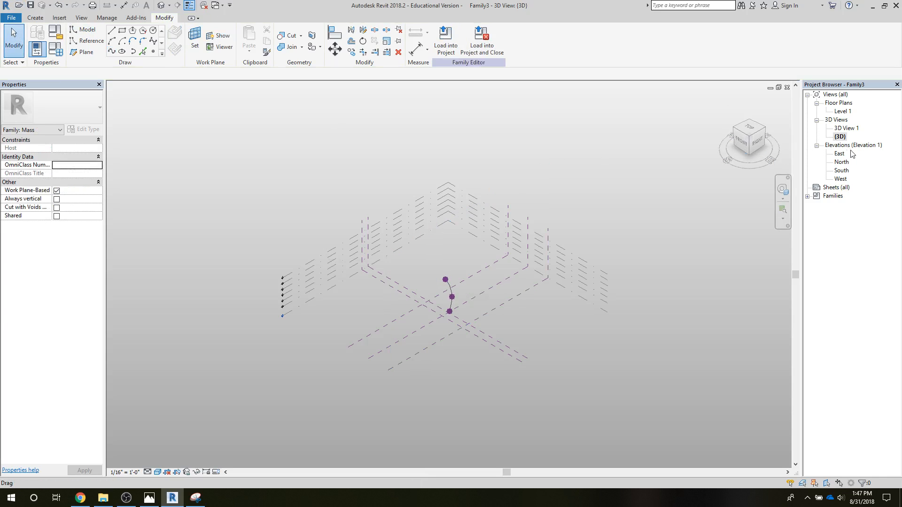
Step: In the South elevation, lower the spline's bottom point to Level 2, middle point to Level 4, and top point to about 6' above Level 7
double_click(841, 171)
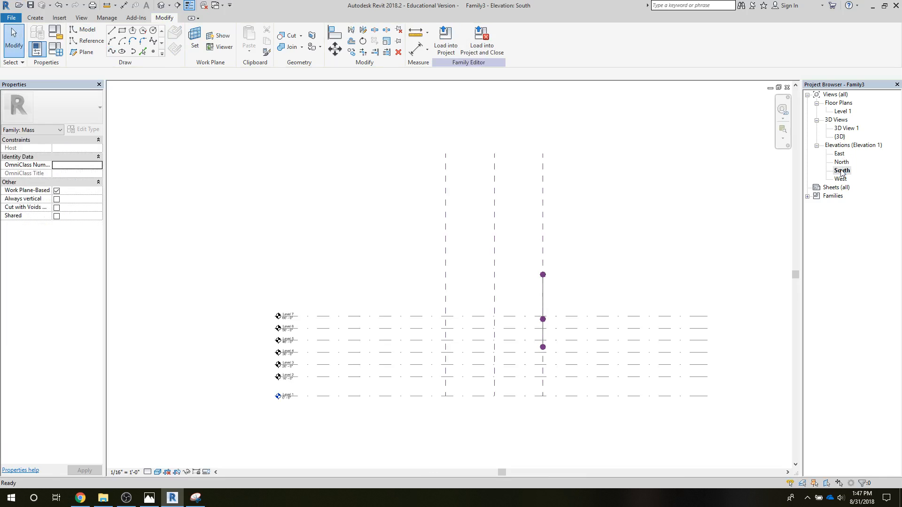
left_click(544, 348)
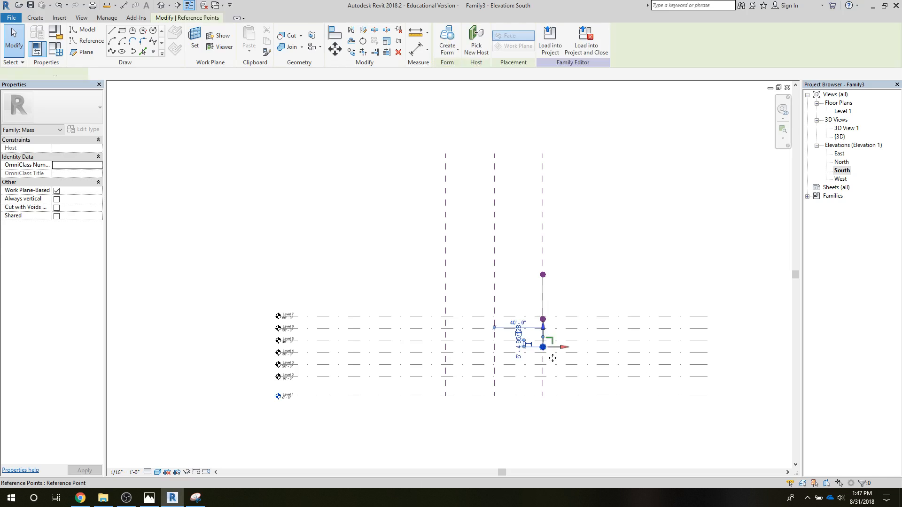
left_click_drag(544, 337, 544, 366)
left_click(543, 320)
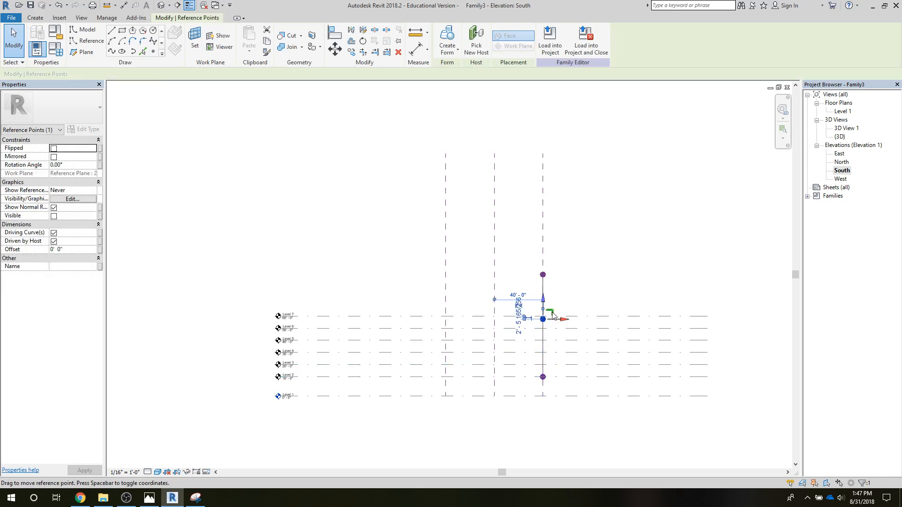
left_click_drag(544, 300, 544, 335)
left_click(543, 274)
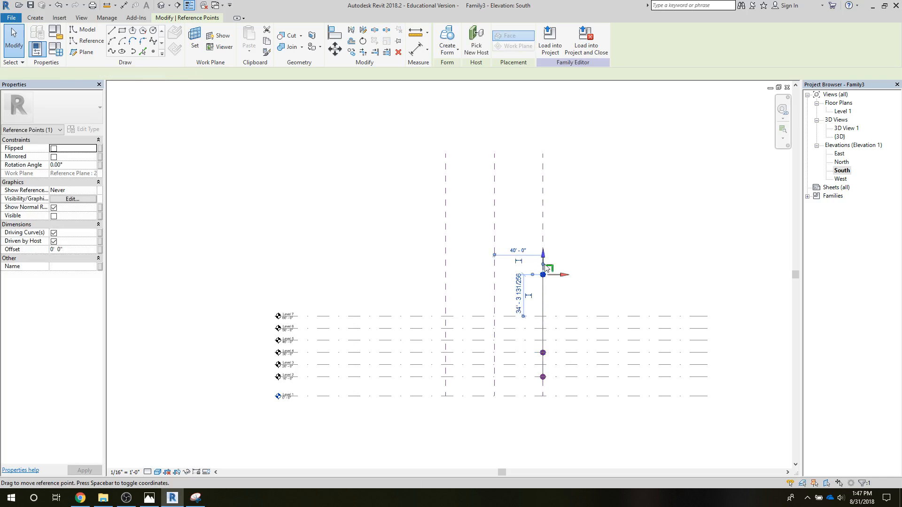
left_click_drag(546, 269, 543, 308)
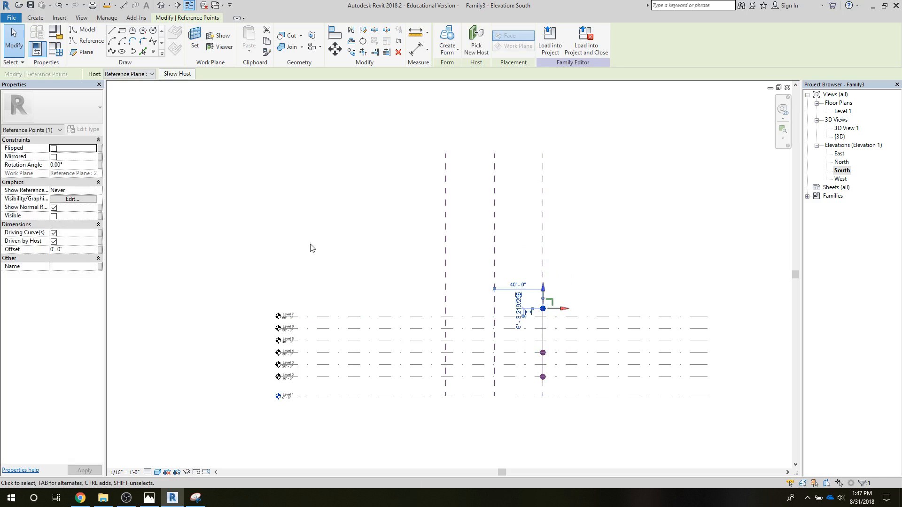
left_click(339, 256)
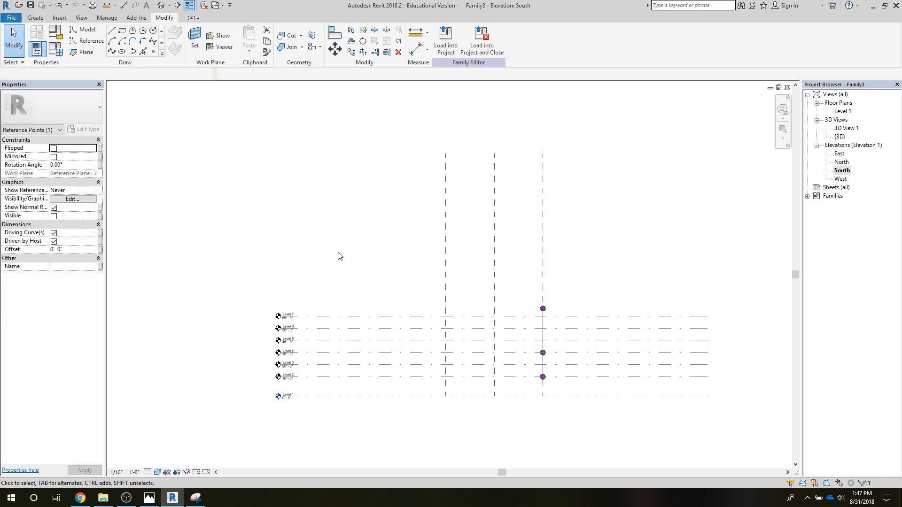
Step: Copy the spline horizontally, with Constrain off, from the right-hand reference plane onto the left-hand reference plane
left_click(544, 339)
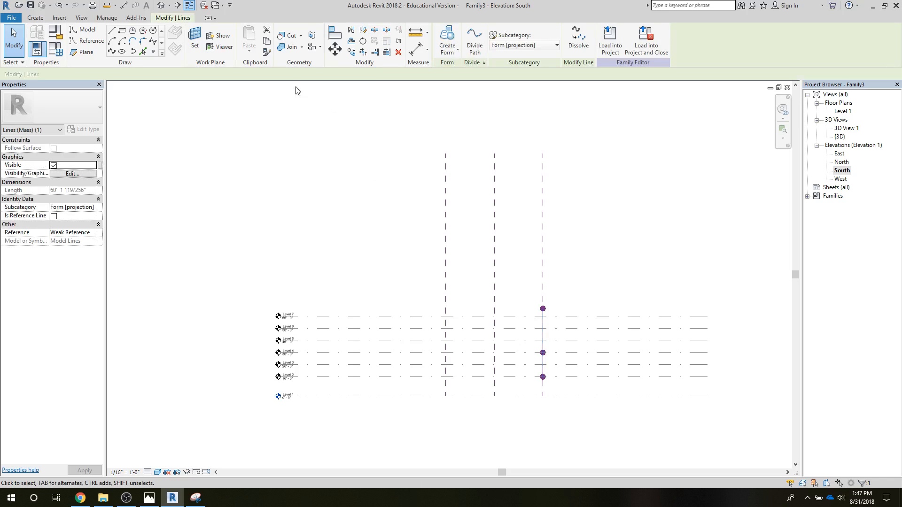
left_click(352, 52)
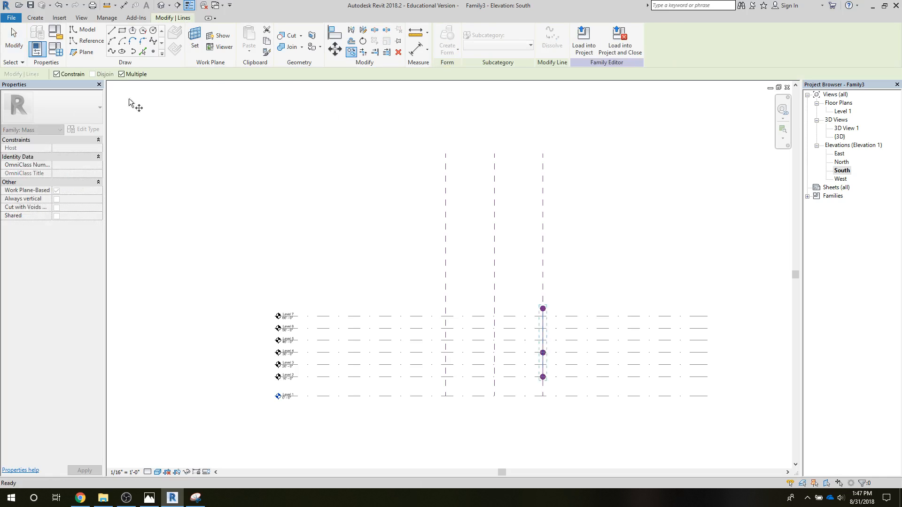
left_click(67, 75)
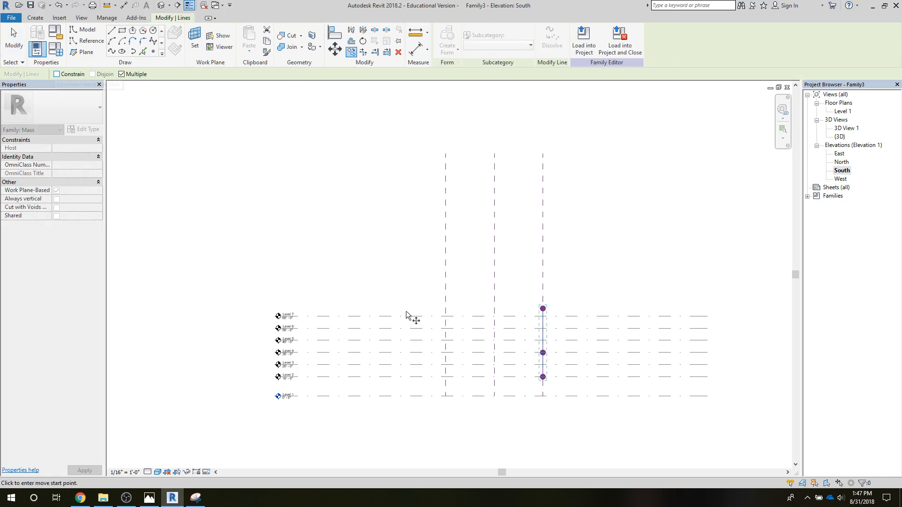
left_click(543, 328)
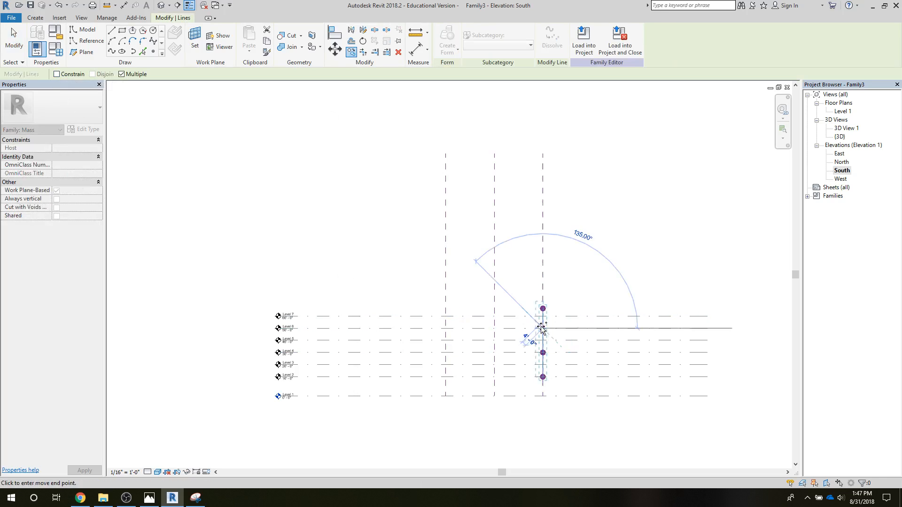
left_click(447, 325)
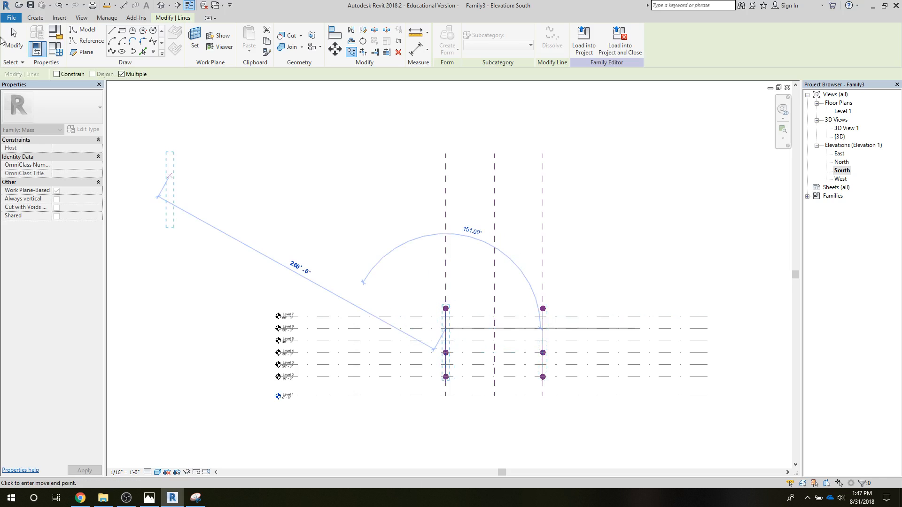
left_click(22, 42)
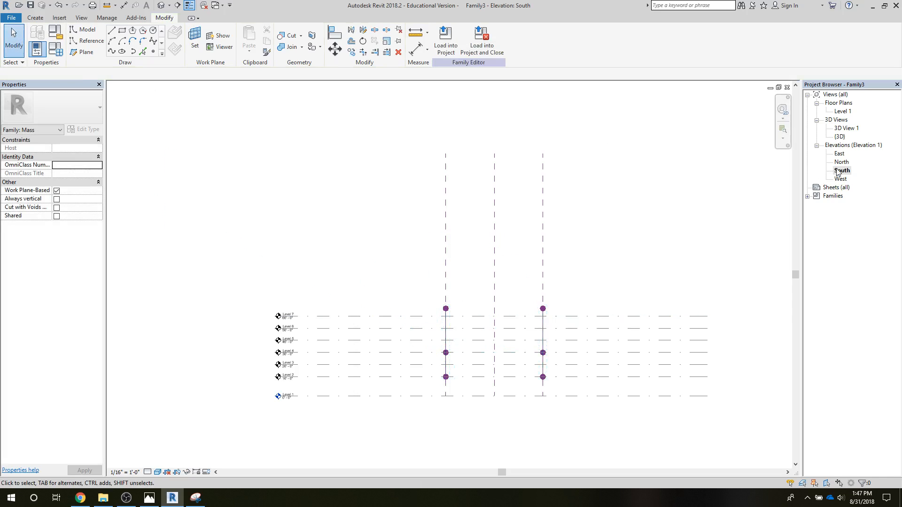
Step: In the {3D} view, shift the copied spline's top and bottom reference points to give it a straighter curve
double_click(840, 137)
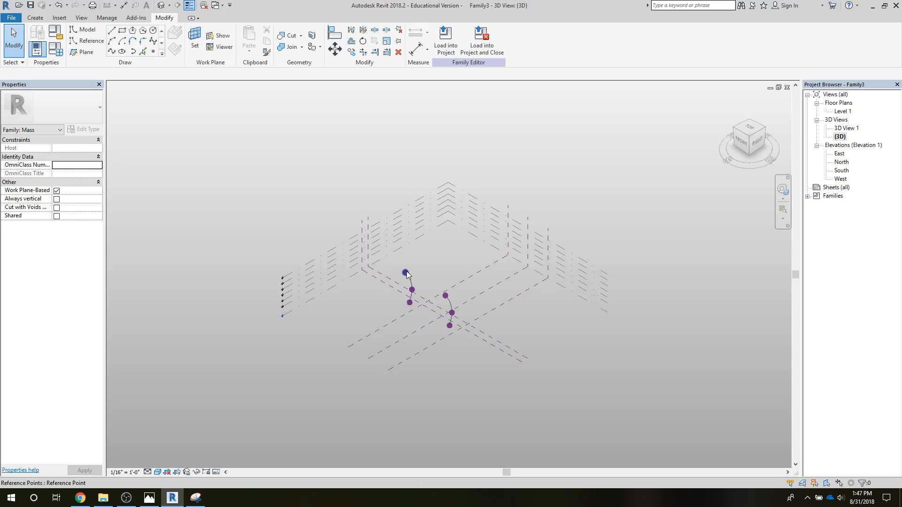
left_click(406, 272)
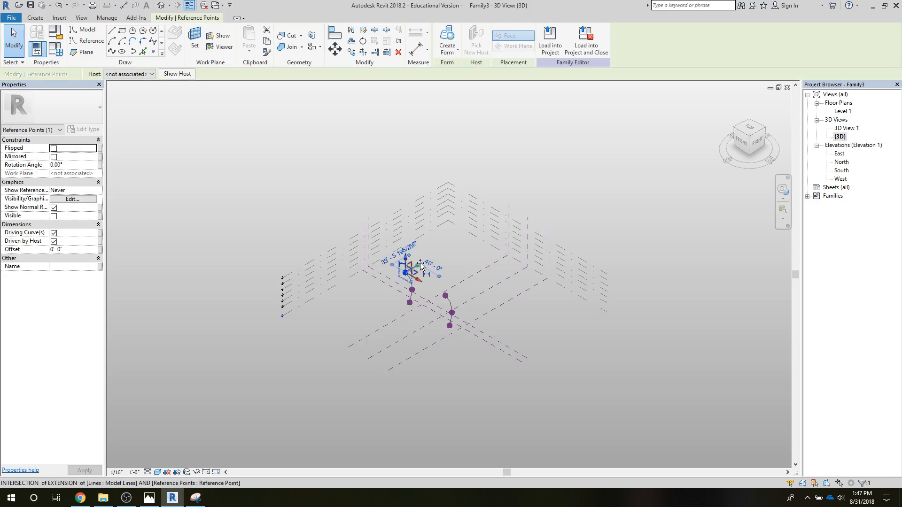
left_click_drag(426, 266, 425, 266)
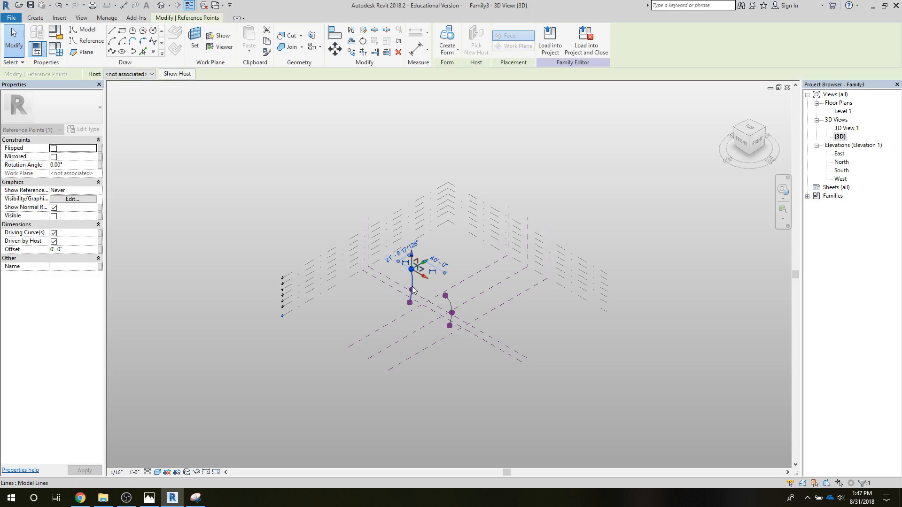
left_click(410, 304)
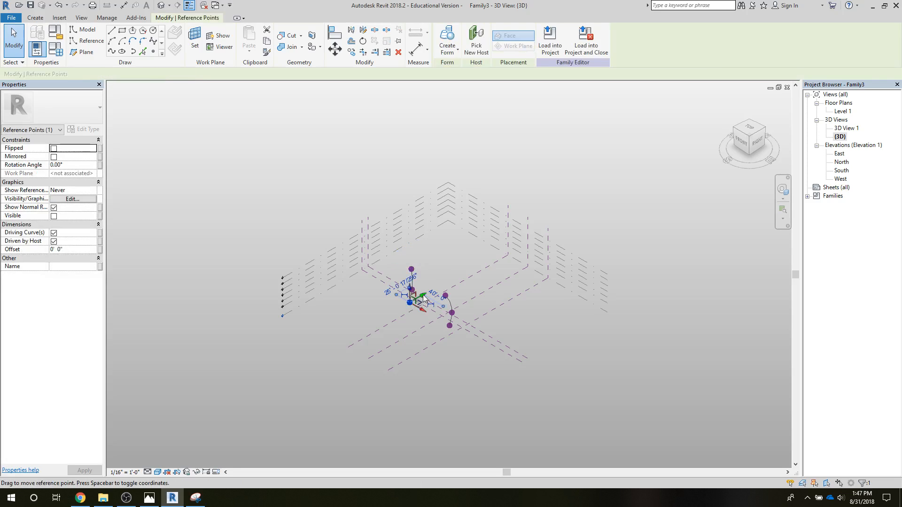
left_click_drag(424, 298, 413, 257)
left_click(292, 216)
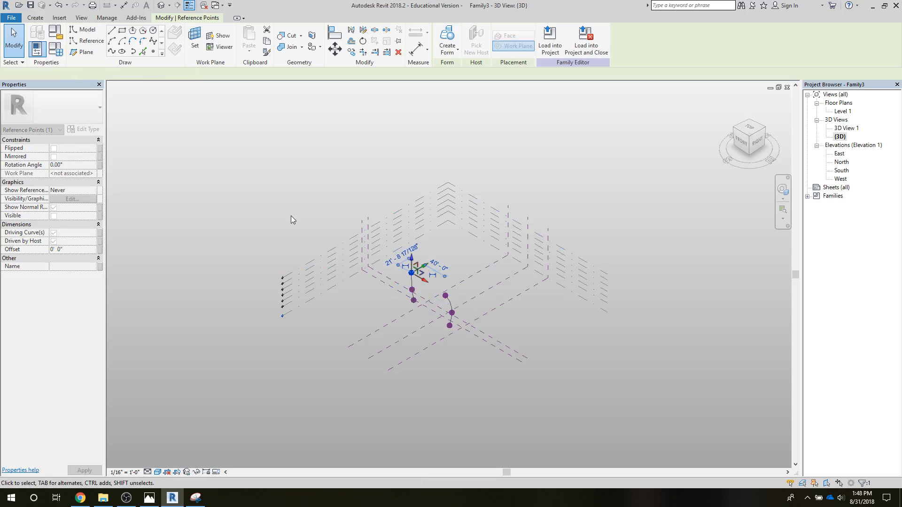
Step: In the East elevation, move the straighter spline horizontally so its top point lies on the front reference plane
double_click(839, 171)
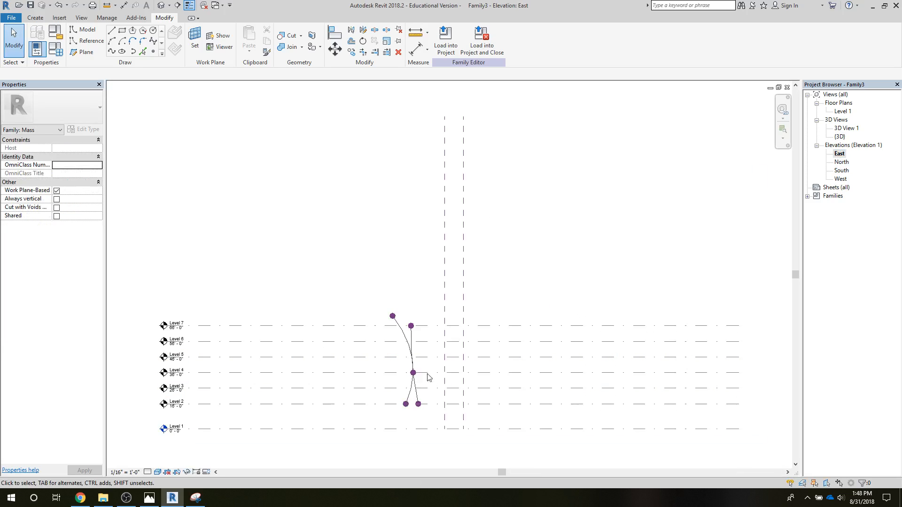
scroll(413, 375, "up", 3)
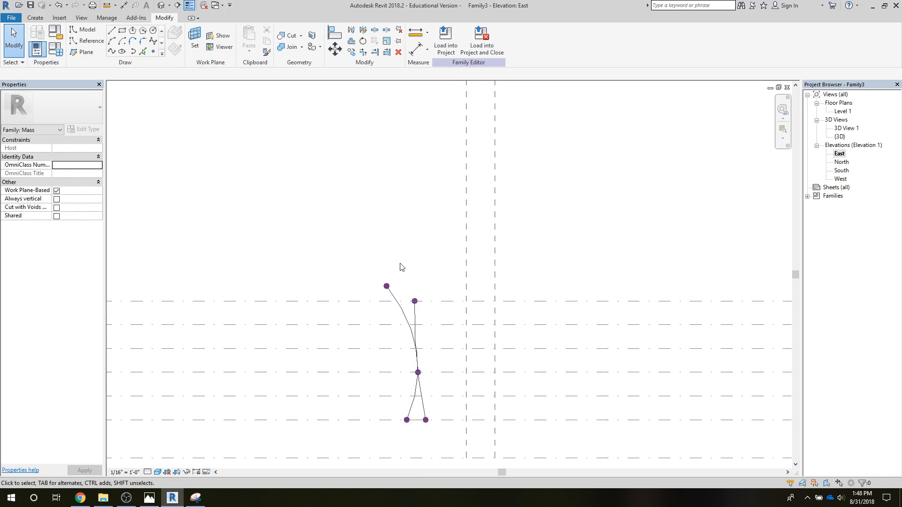
left_click(414, 318)
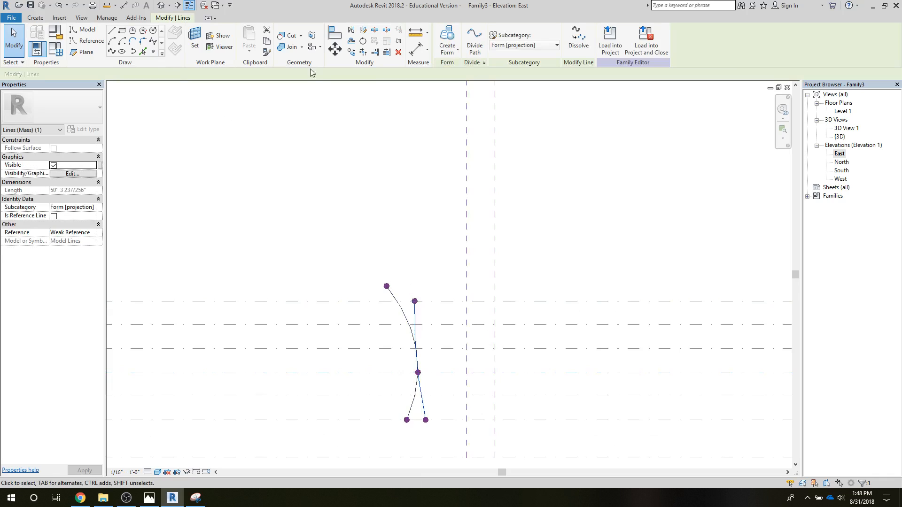
left_click(338, 55)
left_click(417, 324)
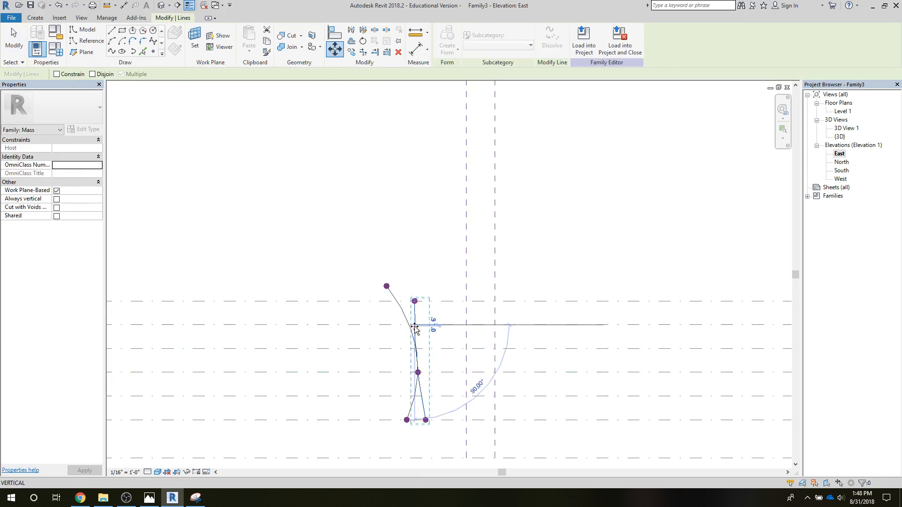
left_click(469, 326)
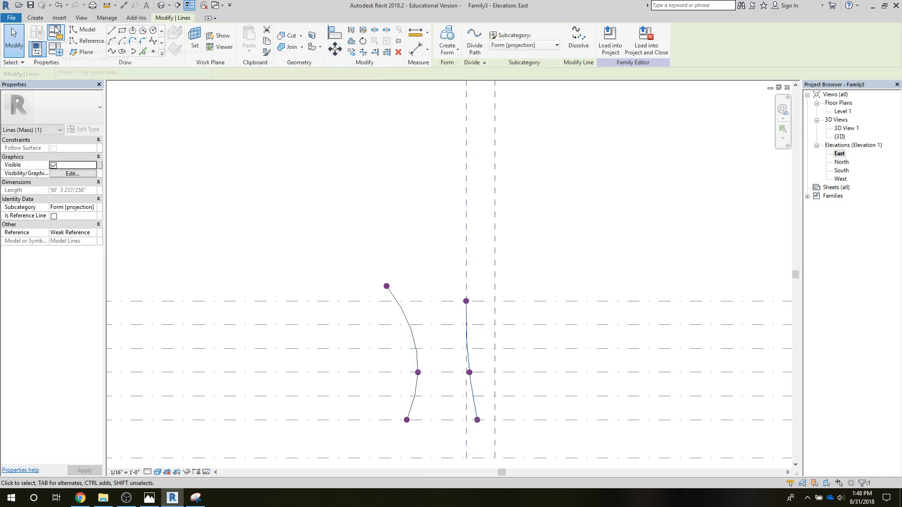
left_click(282, 195)
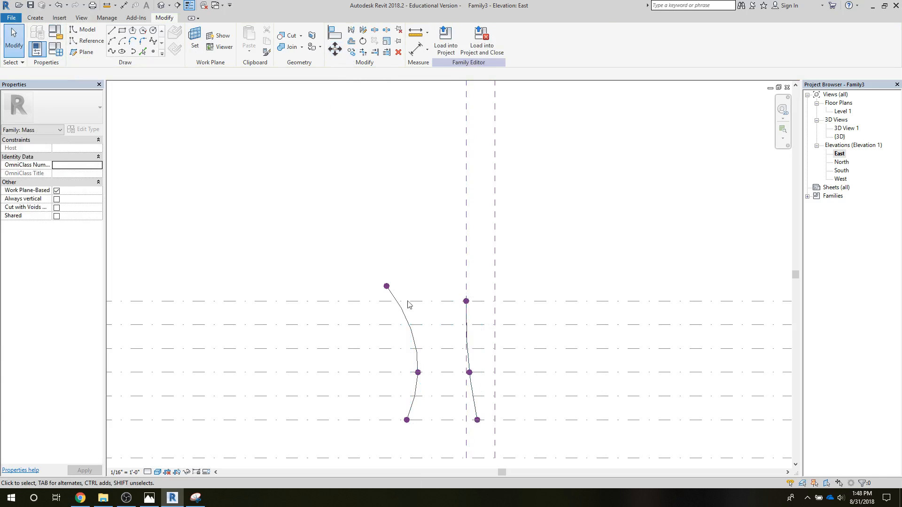
Step: Move the more curved original spline horizontally so its bottom point lies on the front reference plane
left_click(408, 318)
left_click(335, 49)
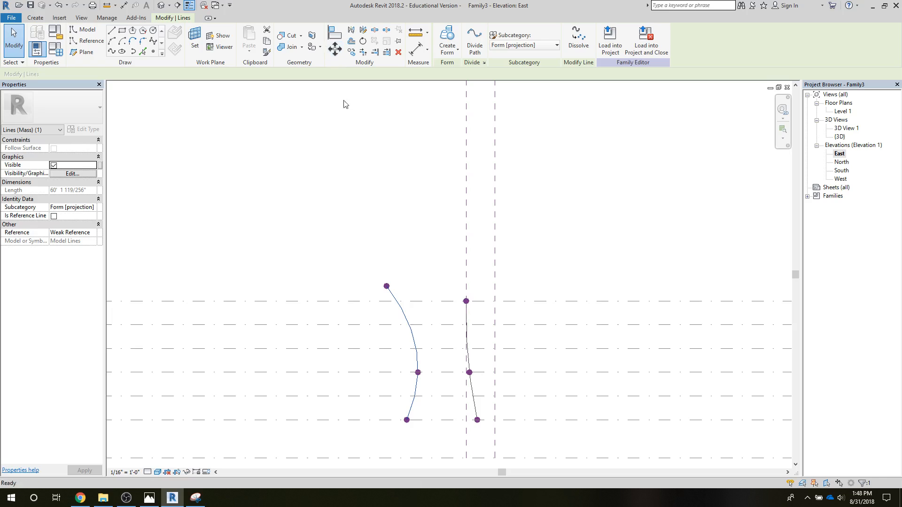
left_click(414, 338)
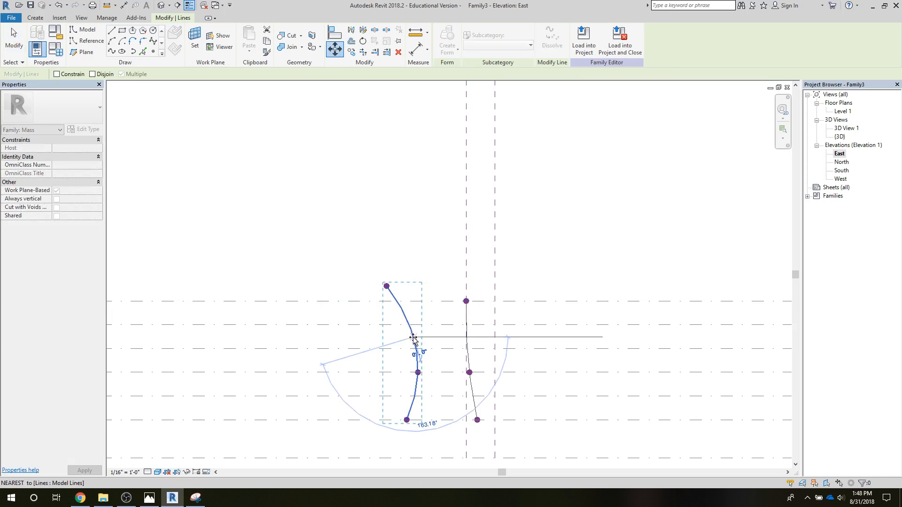
left_click(473, 338)
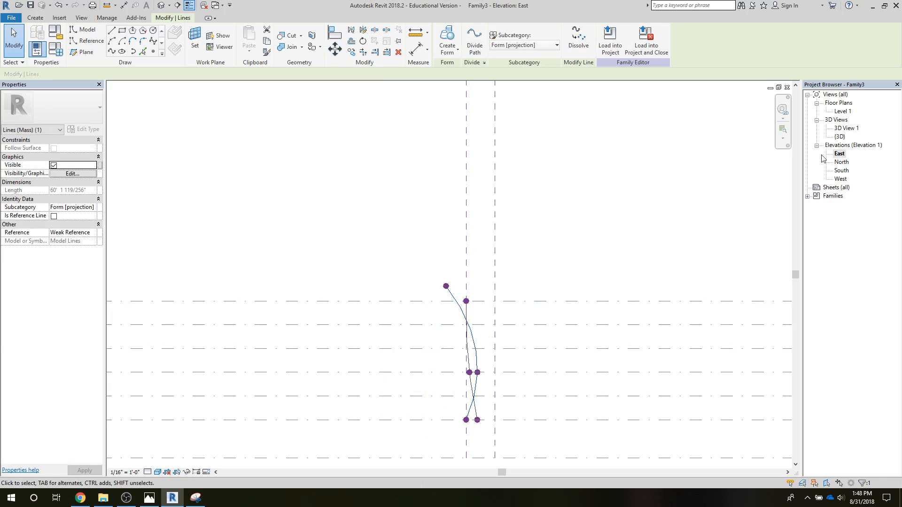
Step: In the {3D} view, select both splines and create a lofted surface form between them
double_click(838, 137)
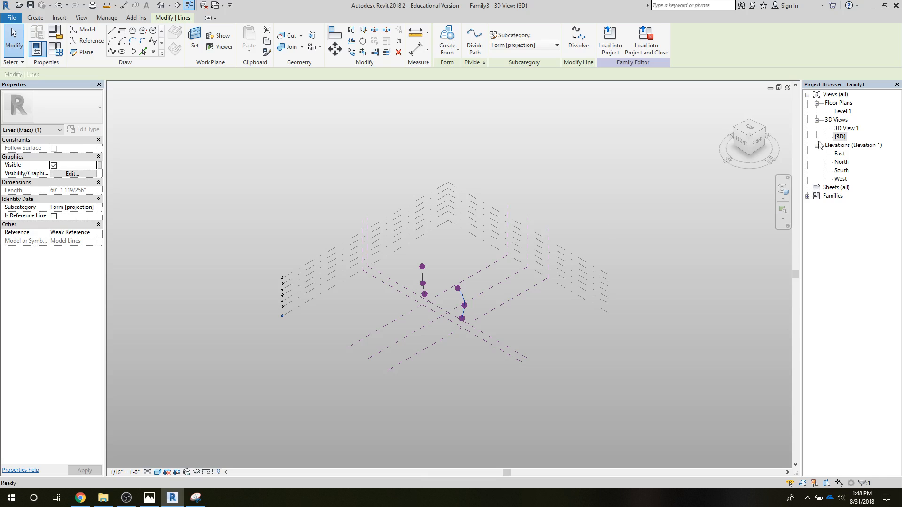
left_click(424, 282)
left_click(479, 222, "ctrl")
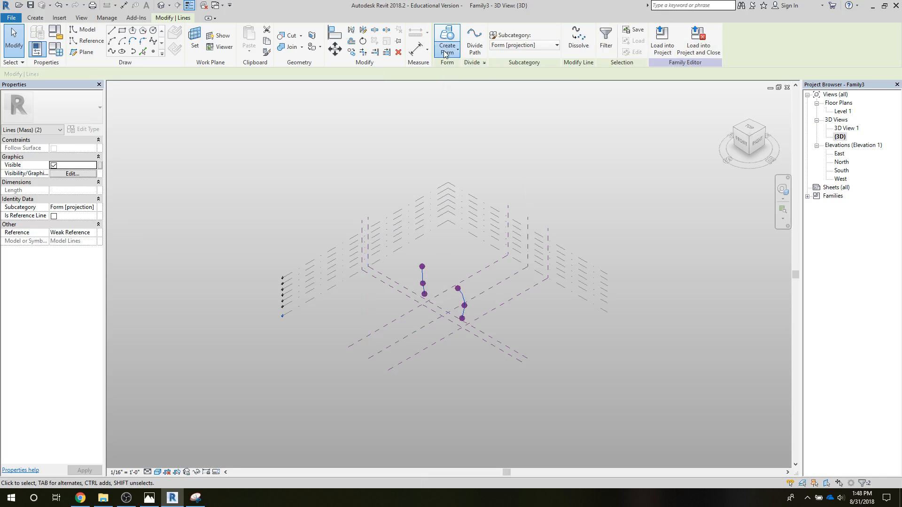
left_click(446, 52)
left_click(460, 68)
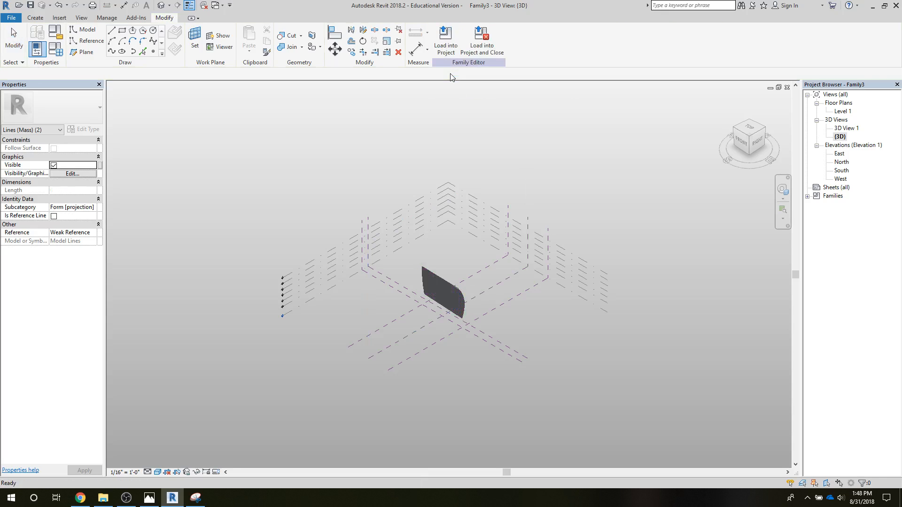
Step: Divide the new form's surface and set both the U Grid and V Grid numbers to 8
scroll(424, 333, "up", 5)
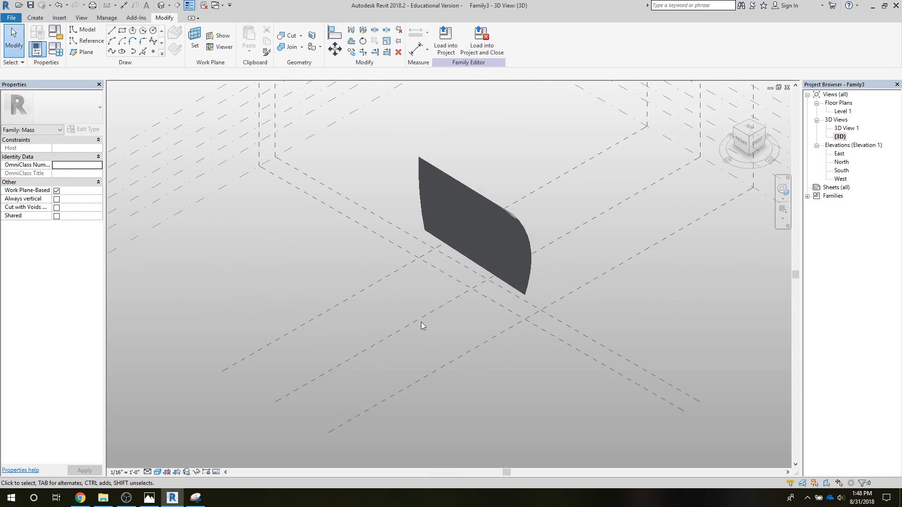
left_click(448, 214)
left_click(489, 54)
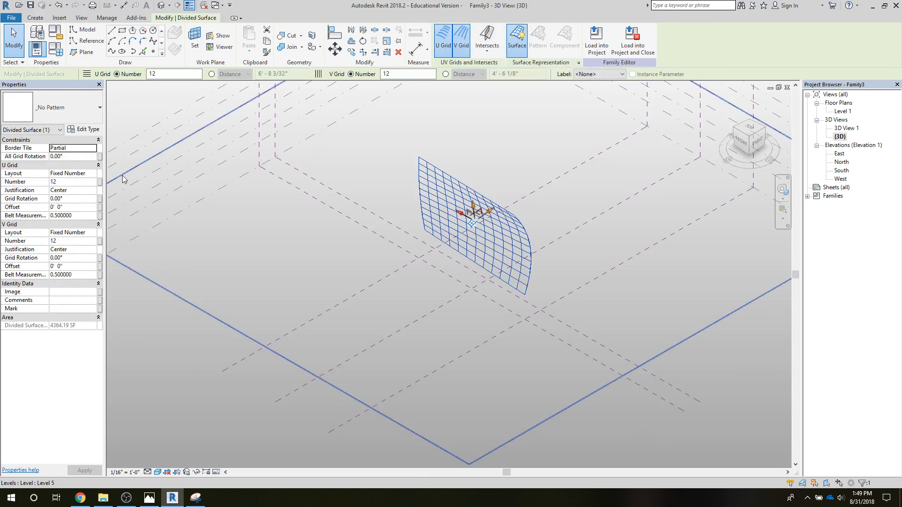
left_click(64, 181)
type("8")
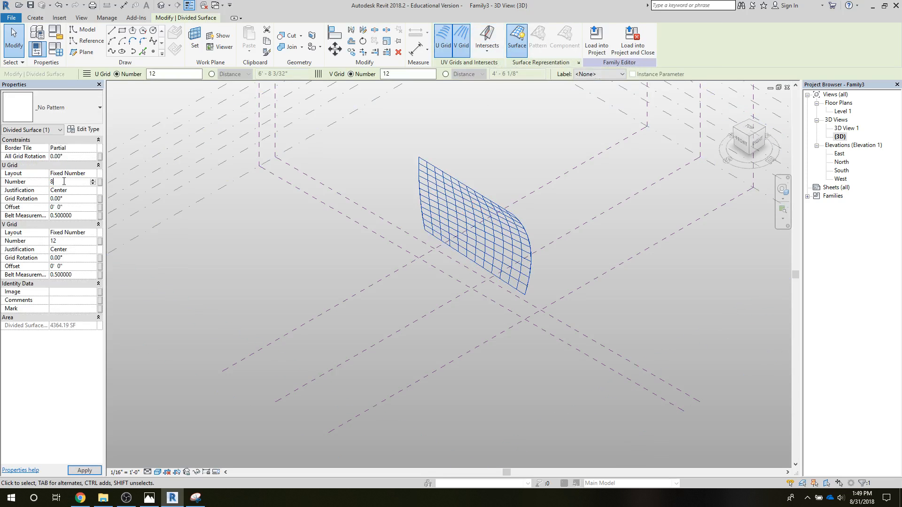
double_click(63, 241)
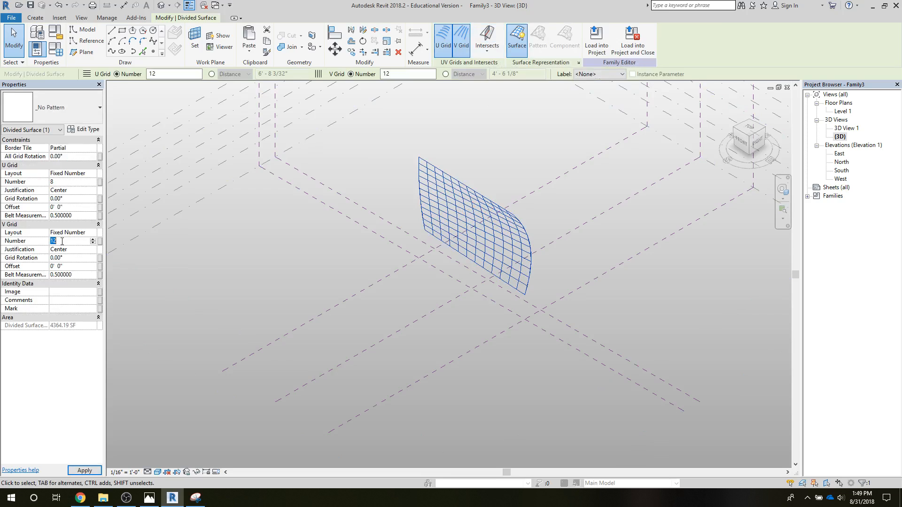
type("8")
left_click(263, 238)
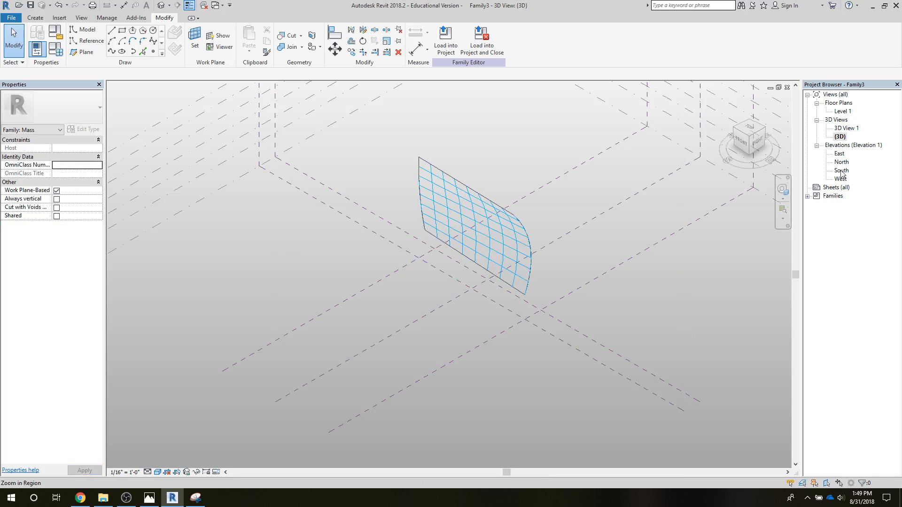
middle_click_drag(290, 286, 296, 427)
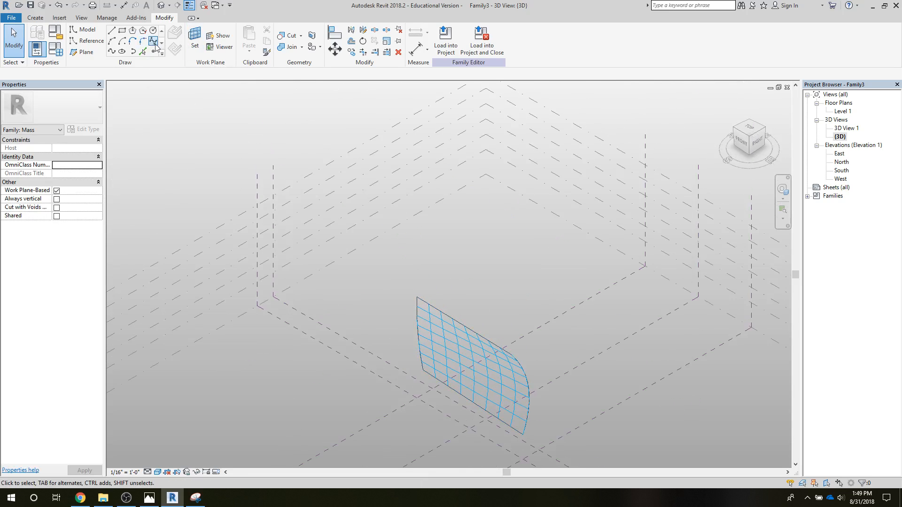
Step: Set the vertical reference plane behind the curved surface as work plane and draw a model-line rectangle on it
left_click(192, 45)
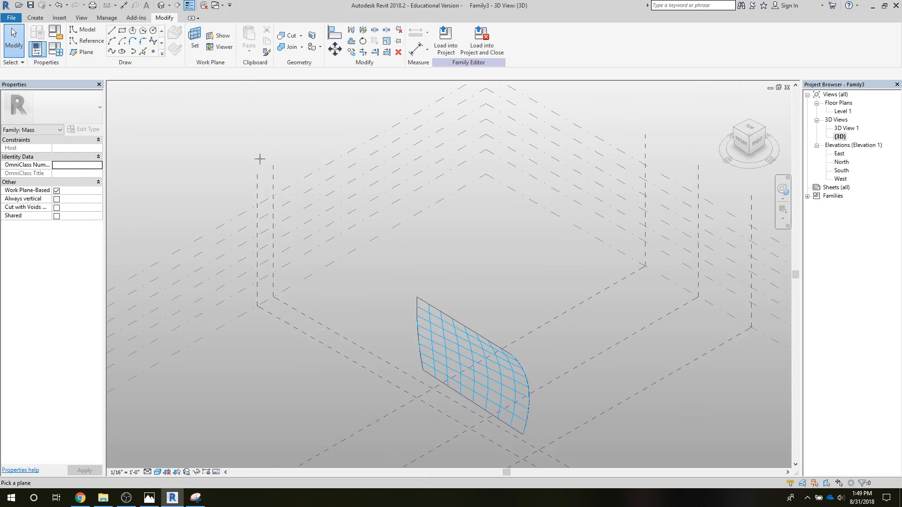
left_click(274, 178)
left_click(123, 31)
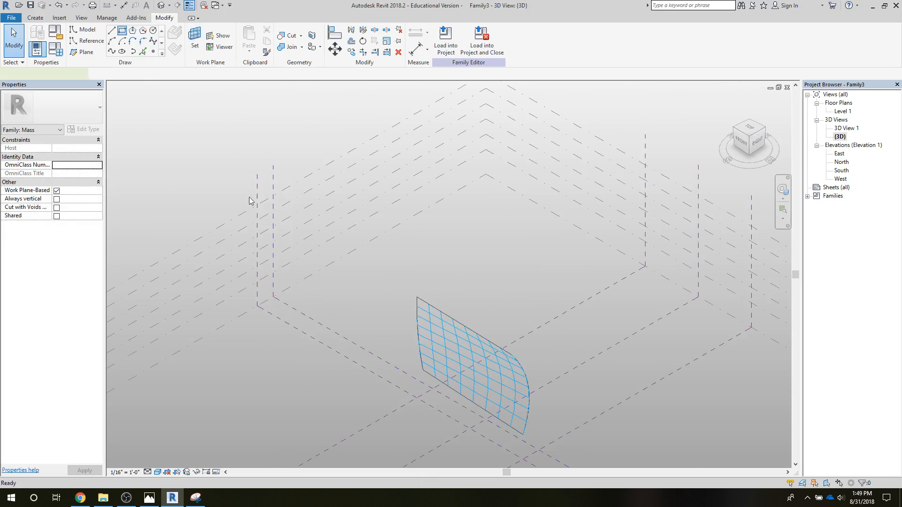
left_click(382, 328)
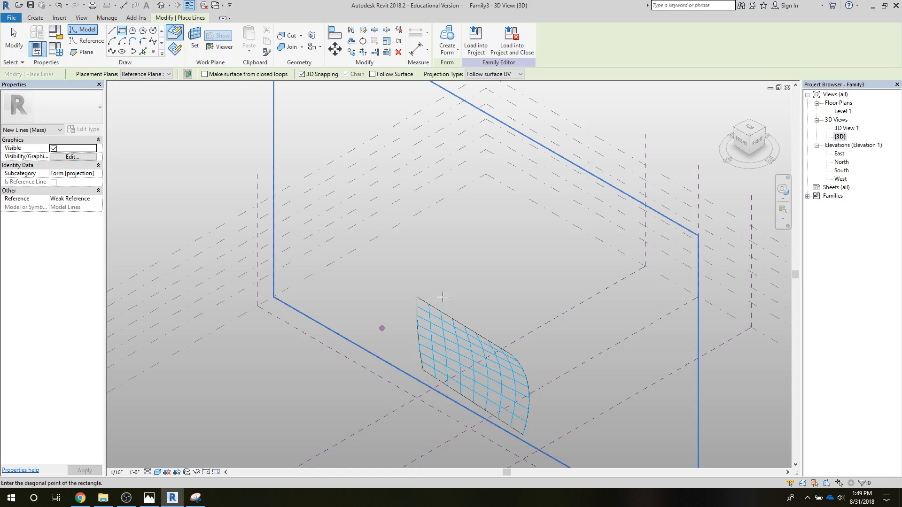
left_click(463, 283)
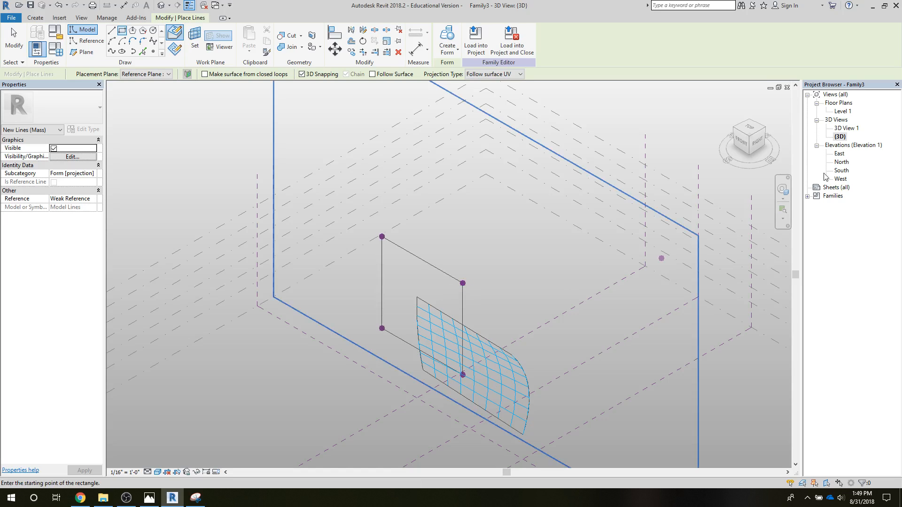
Step: In the South elevation, move the rectangle so its right edge lies on the right reference plane, and align its top edge to Level 7
double_click(840, 171)
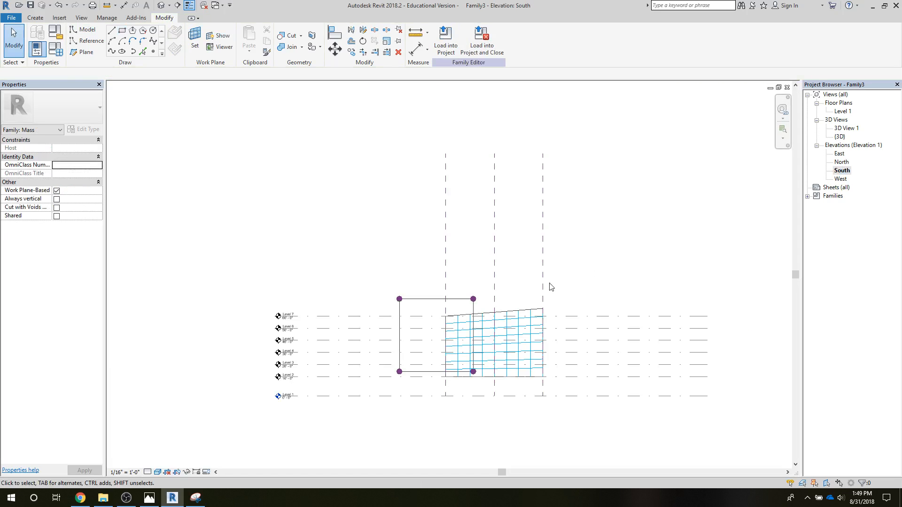
left_click_drag(473, 337, 541, 343)
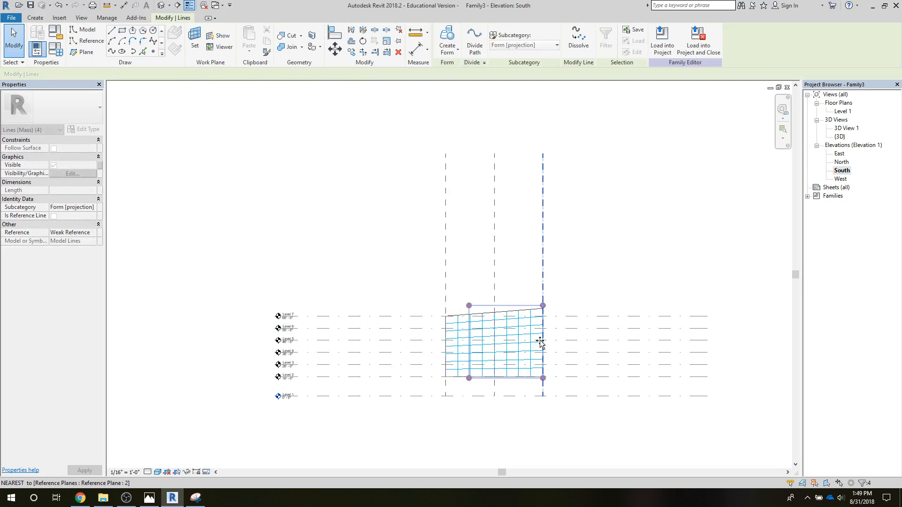
left_click(499, 306)
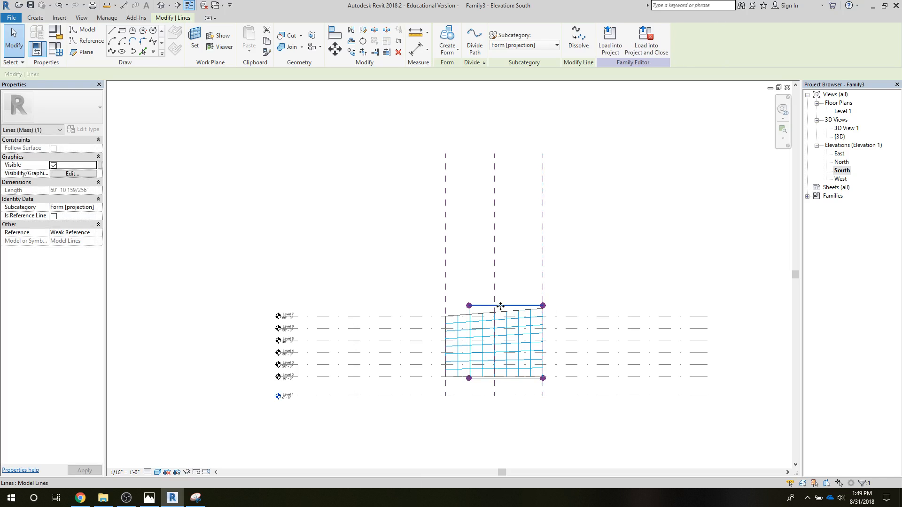
left_click_drag(500, 316, 501, 319)
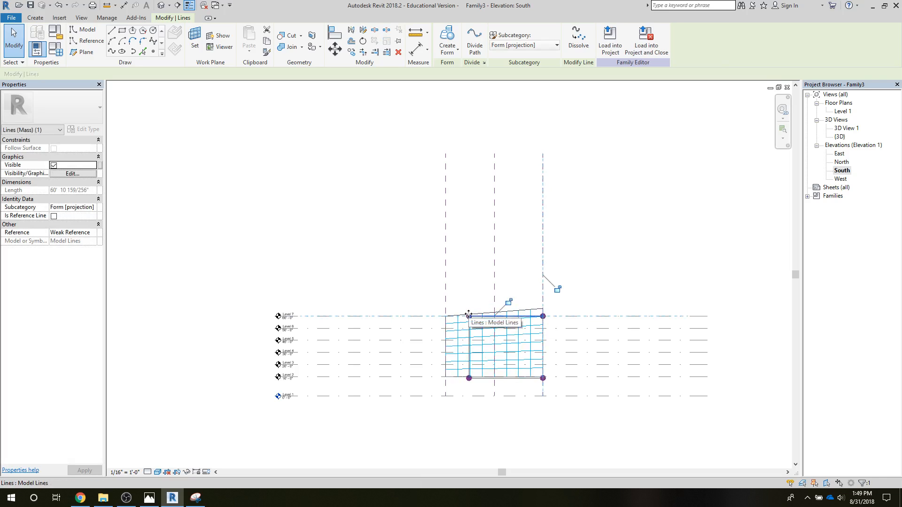
Step: Move the rectangle's two left corner points onto the left reference plane, placing the lower one at Level 2
scroll(520, 380, "up", 5)
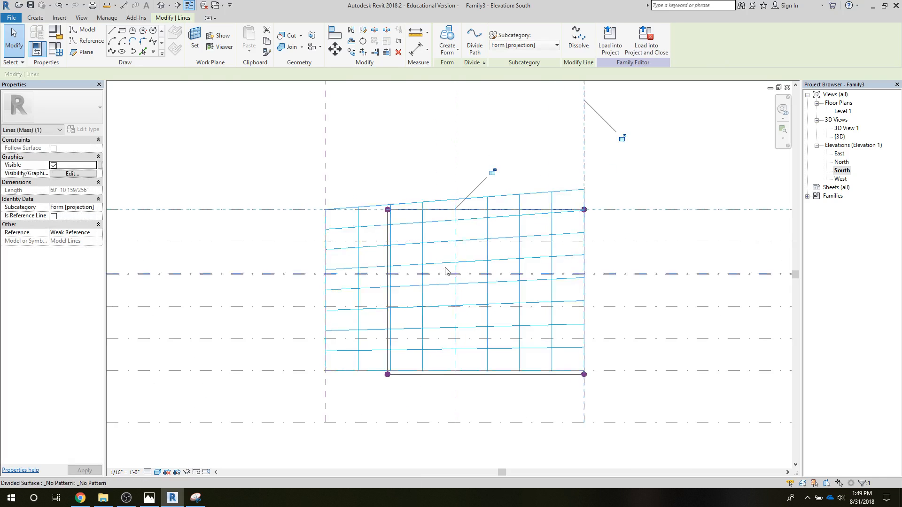
left_click(375, 202)
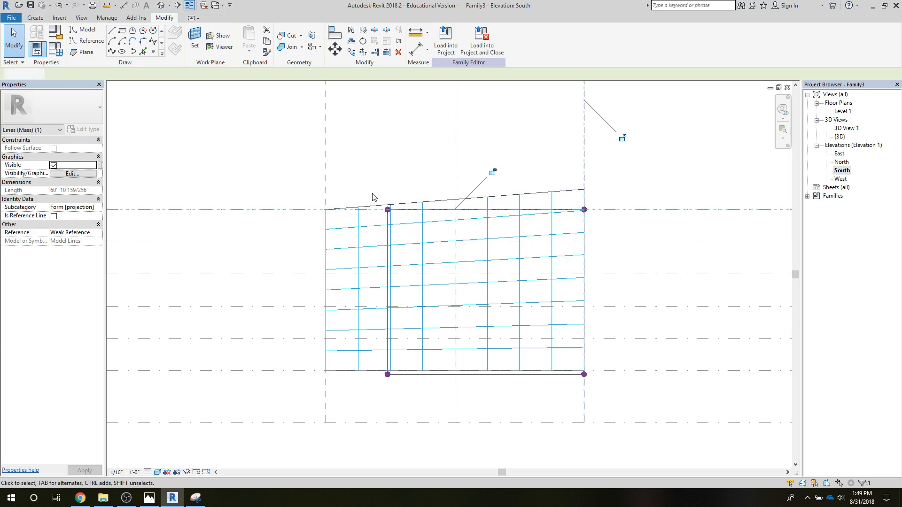
left_click(389, 210)
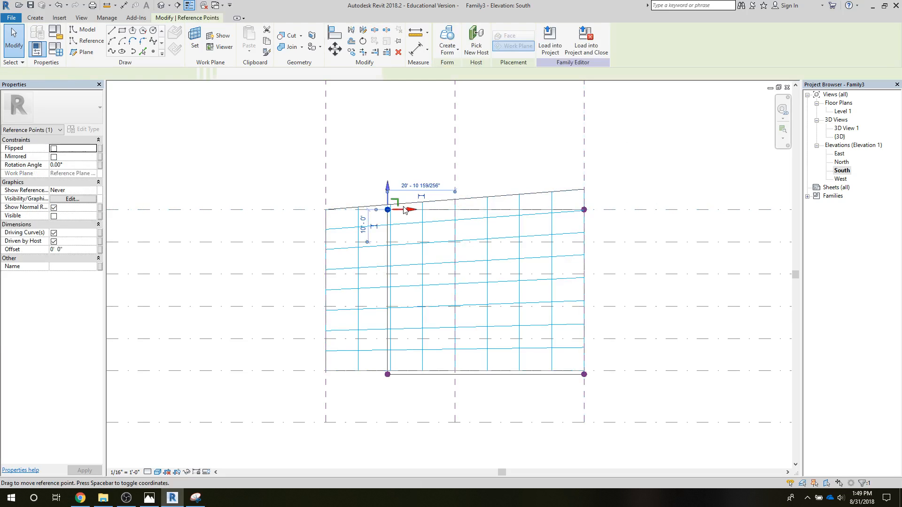
left_click_drag(407, 211, 324, 184)
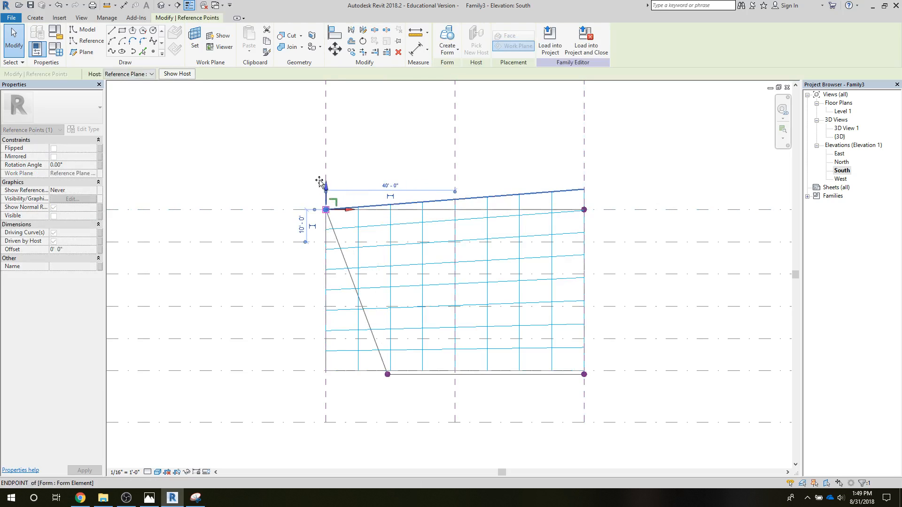
left_click(387, 375)
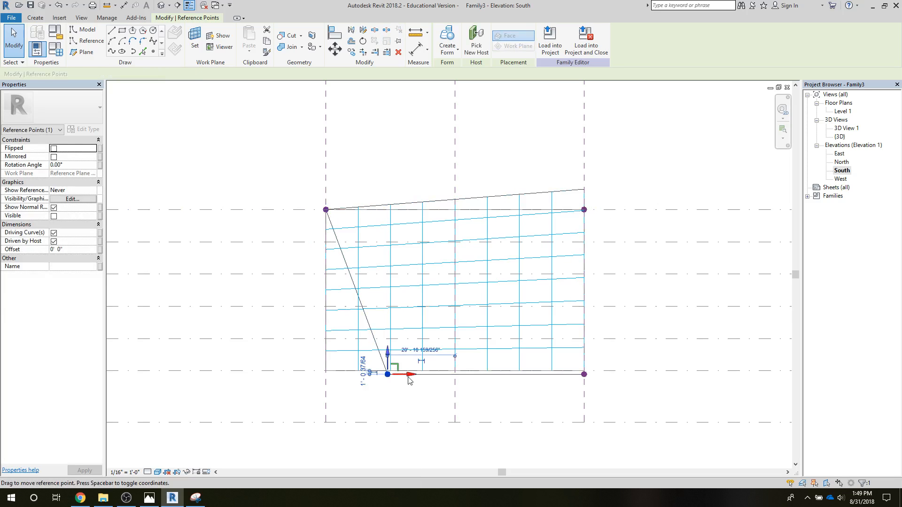
left_click_drag(410, 378, 325, 371)
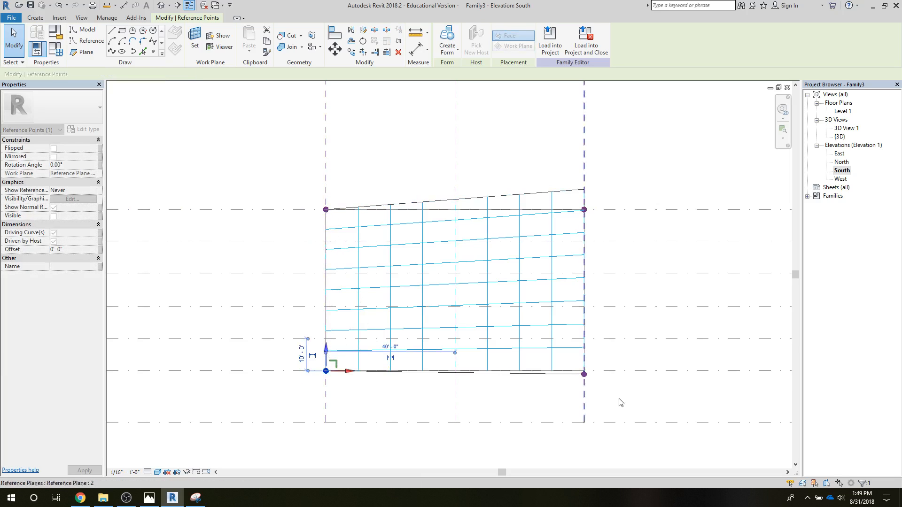
Step: Raise the rectangle's lower-right corner point to Level 2 and return to the {3D} view
left_click(584, 374)
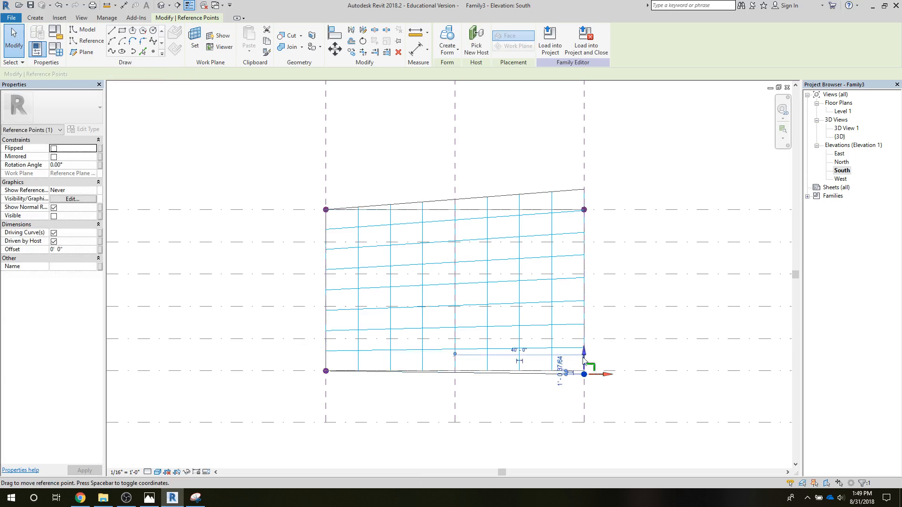
left_click_drag(584, 353, 584, 350)
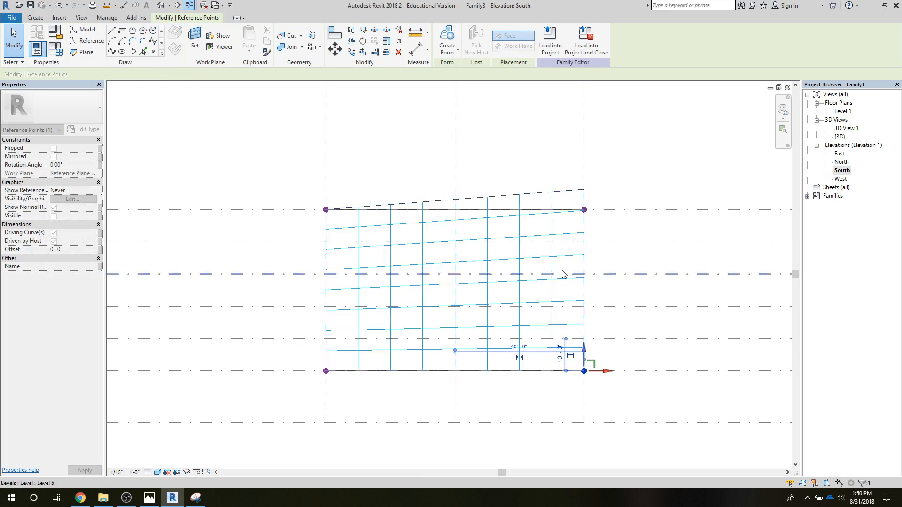
left_click(687, 184)
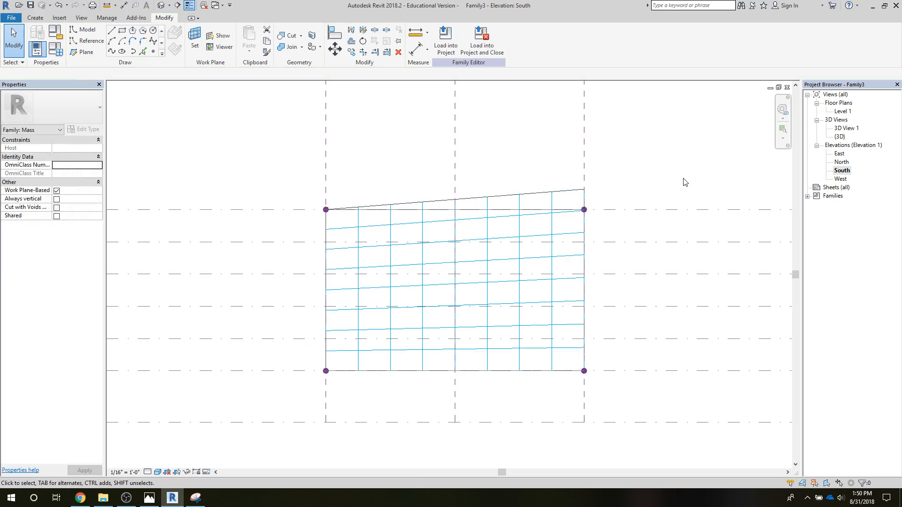
double_click(839, 137)
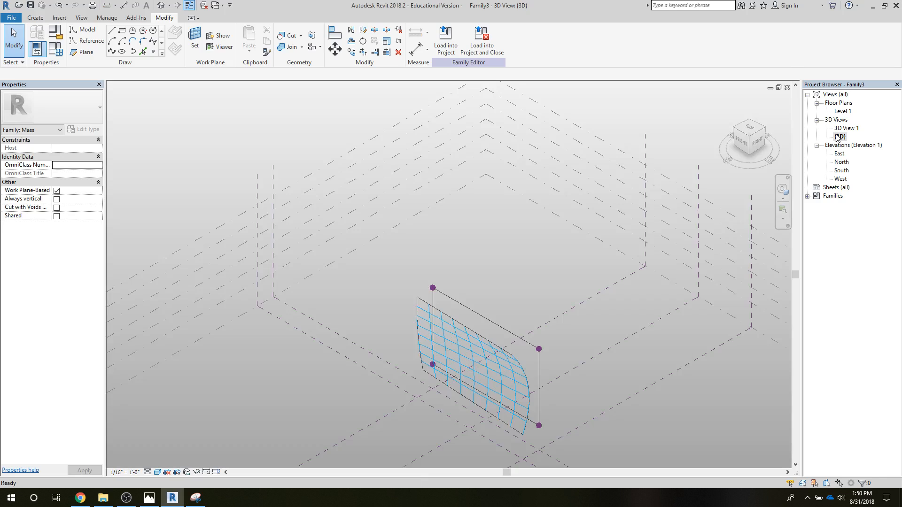
left_click(467, 313)
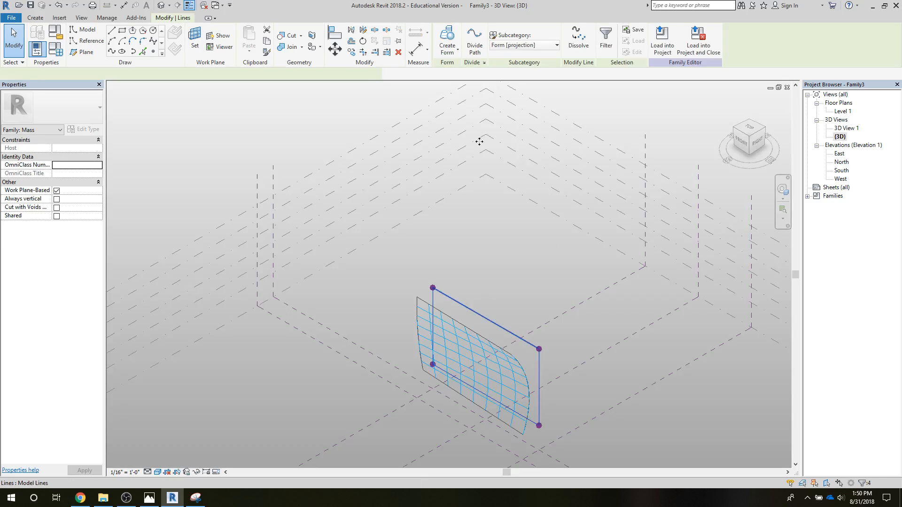
left_click(449, 54)
left_click(451, 70)
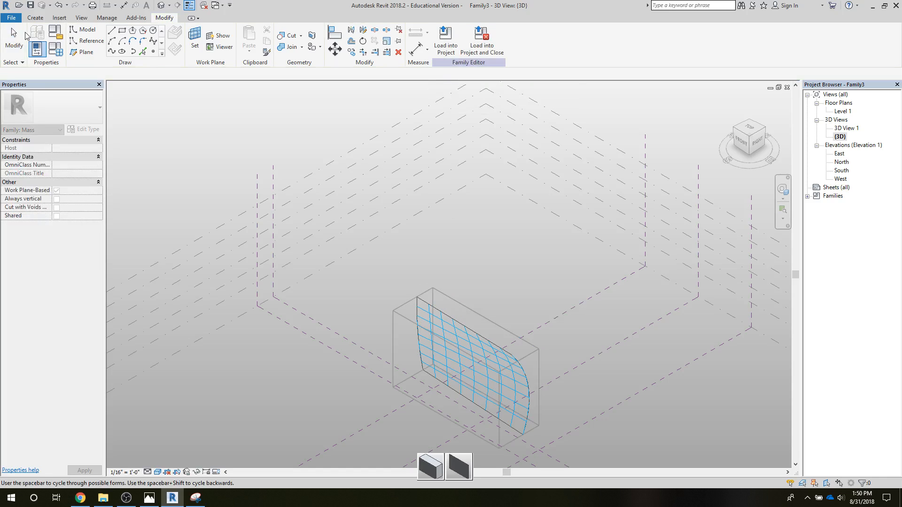
left_click(60, 6)
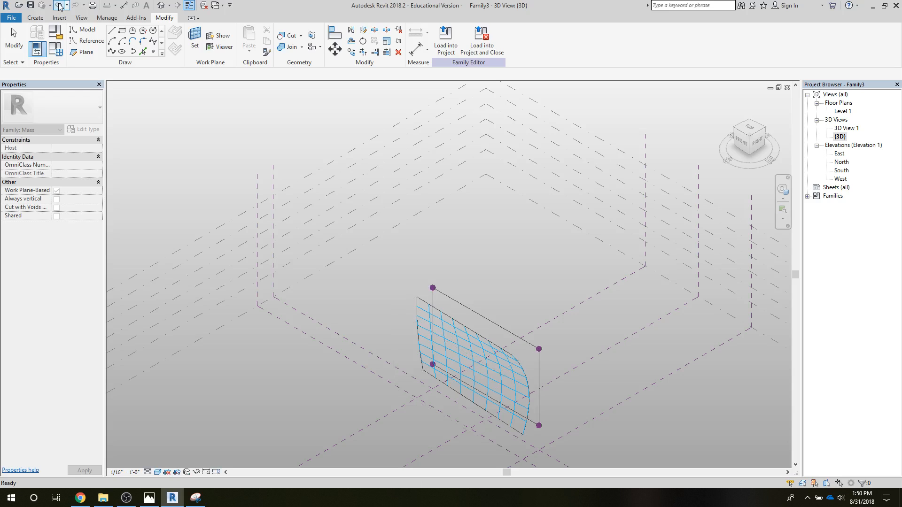
Step: Select the rectangle's whole line chain and create a form from it, choosing the flat planar surface option
left_click(501, 281)
key("Tab")
left_click(475, 311)
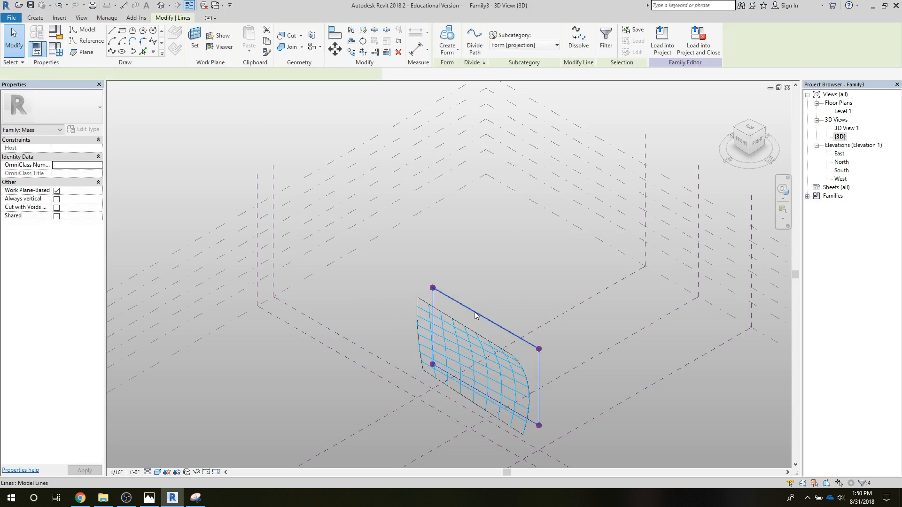
key("Tab")
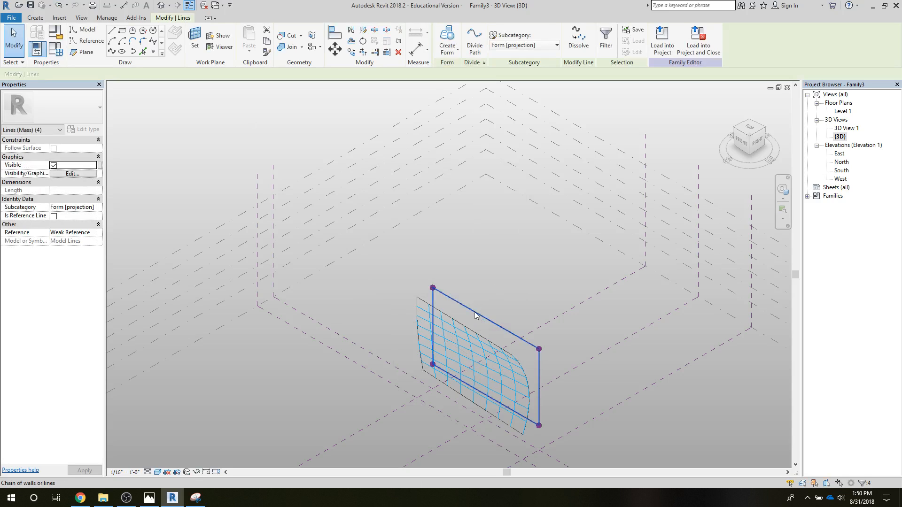
left_click(449, 53)
left_click(454, 70)
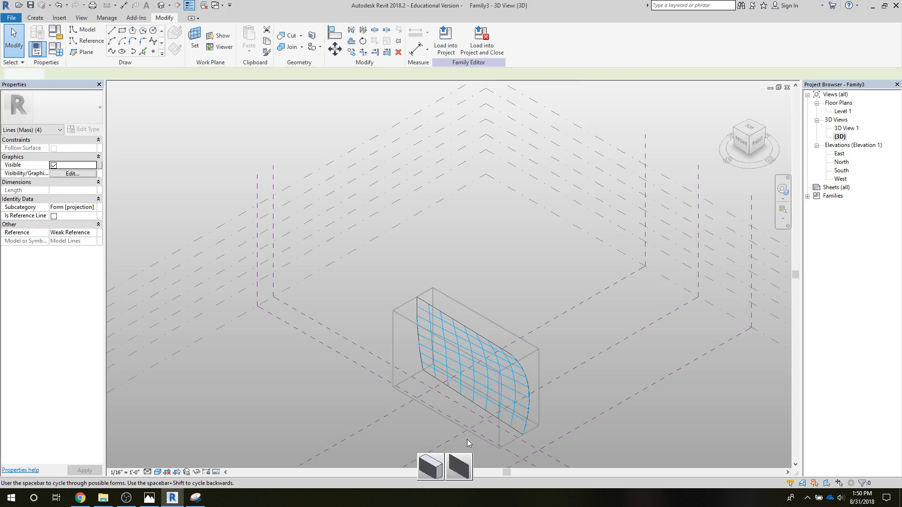
left_click(458, 465)
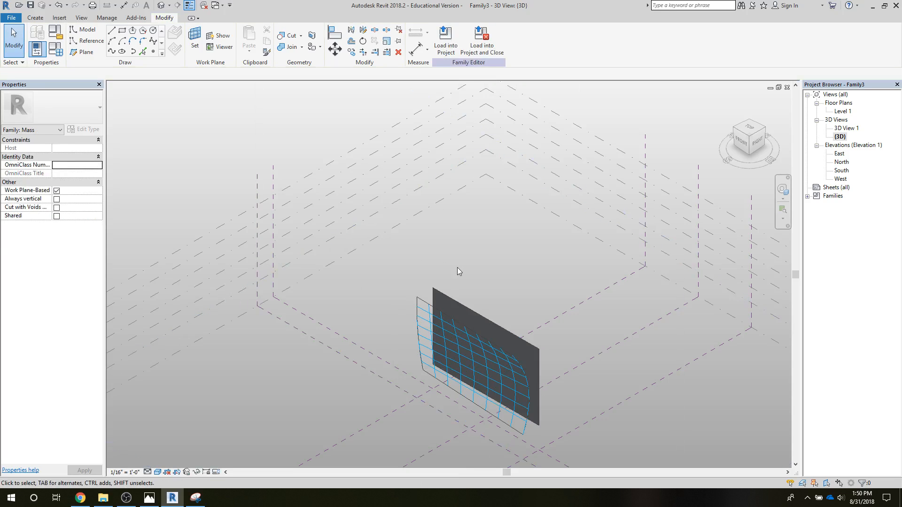
Step: Divide the flat rectangular surface and set both its U Grid and V Grid numbers to 8
left_click(452, 308)
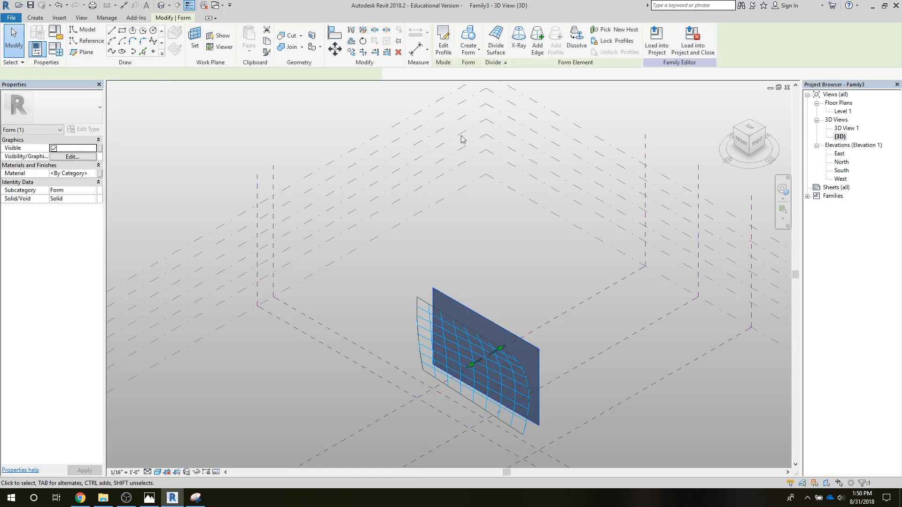
left_click(495, 49)
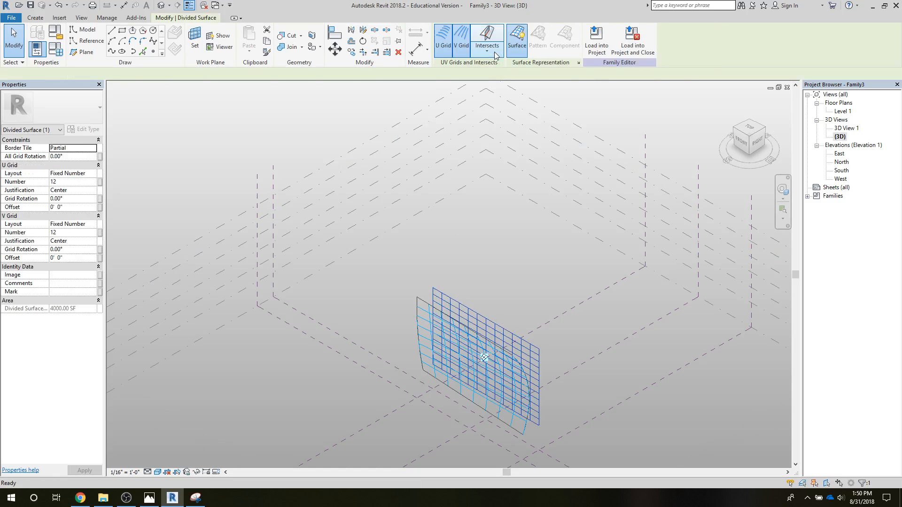
left_click(41, 182)
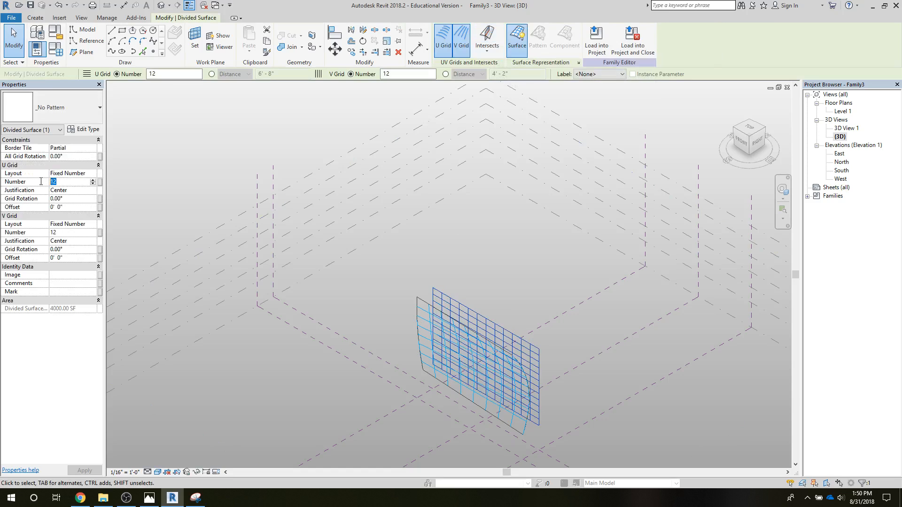
type("8")
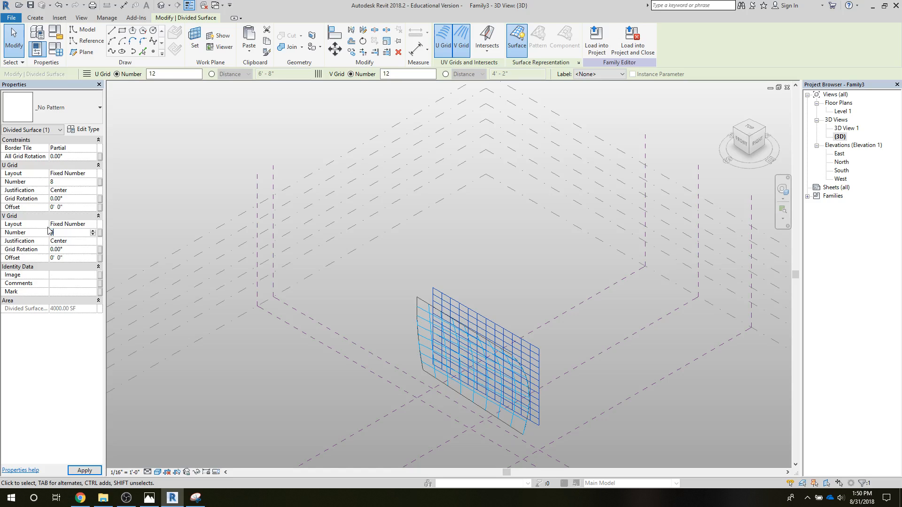
left_click(180, 159)
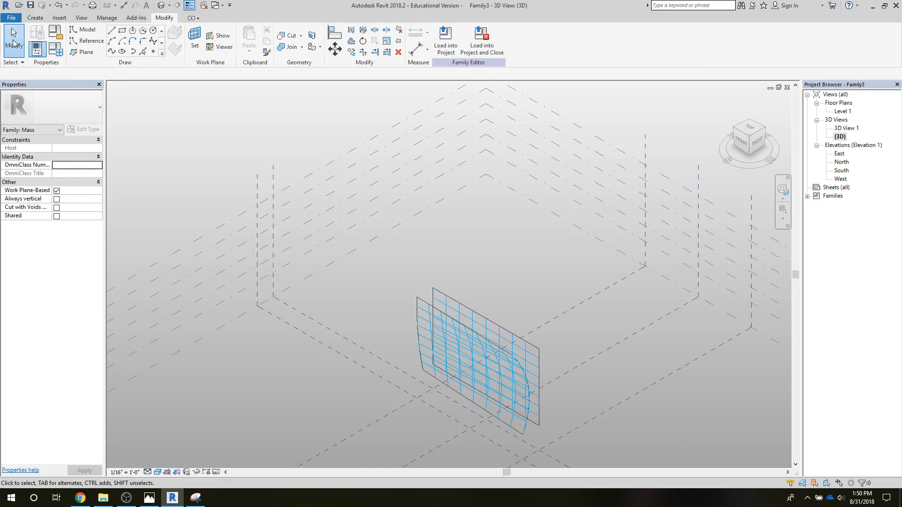
Step: Enable Nodes in the surface representation of the flat divided surface
left_click(443, 307)
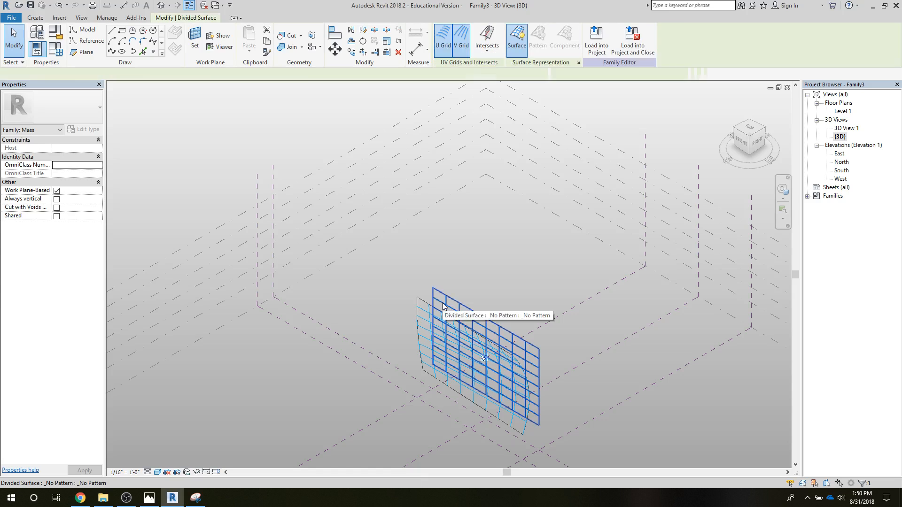
left_click(578, 63)
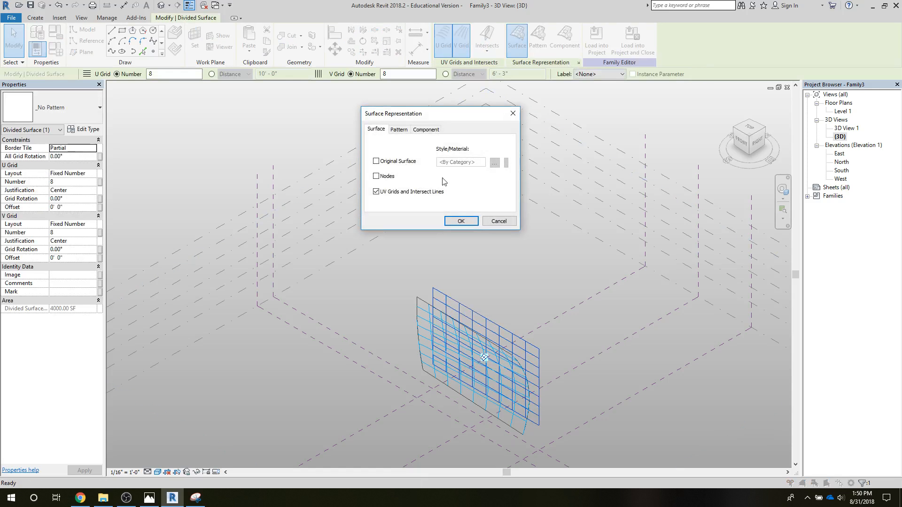
left_click(460, 221)
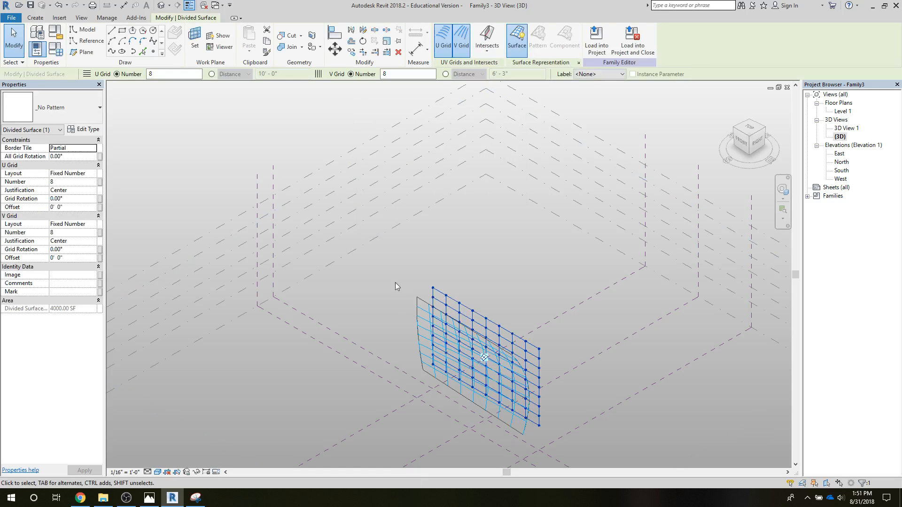
Step: Enable Nodes in the surface representation of the curved divided surface and clear the selection
left_click(424, 313)
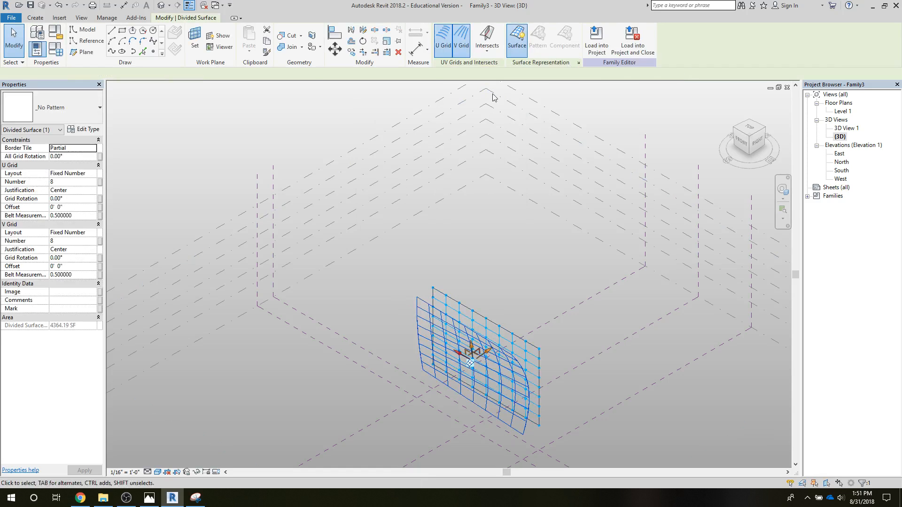
left_click(578, 63)
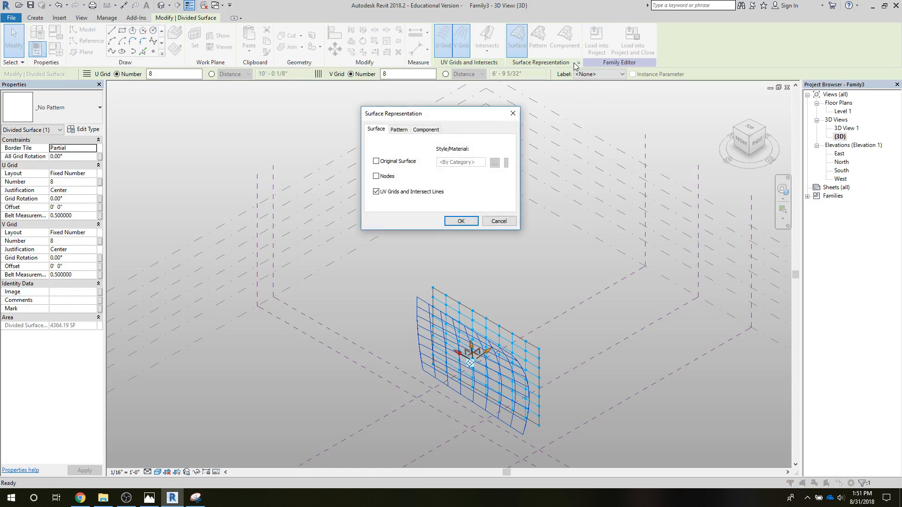
left_click(461, 221)
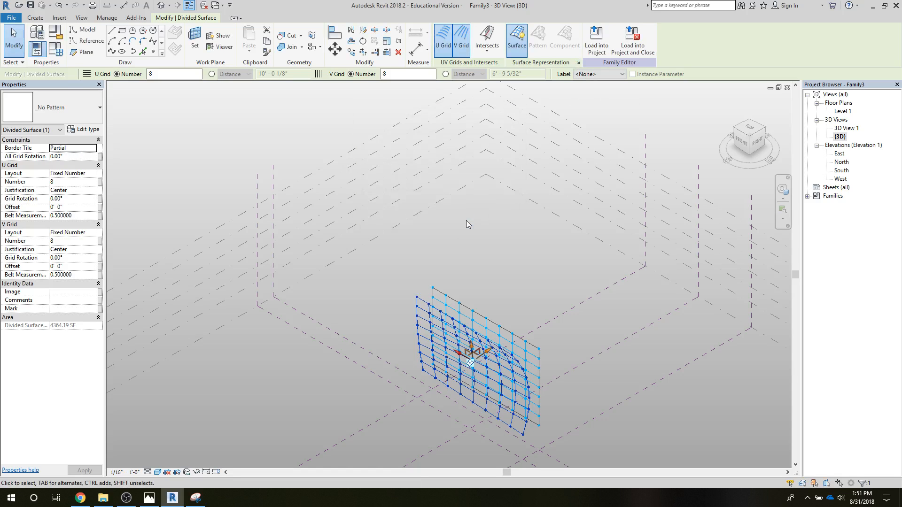
left_click(170, 165)
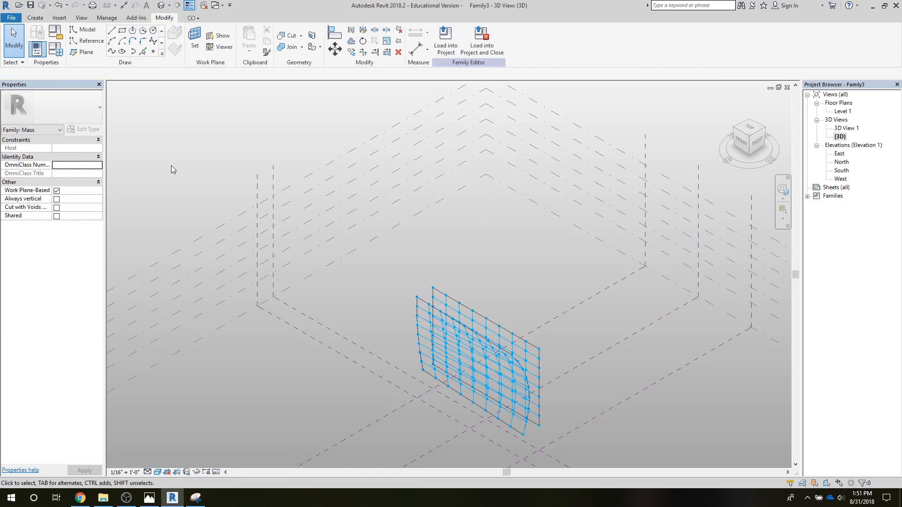
scroll(421, 394, "up", 4)
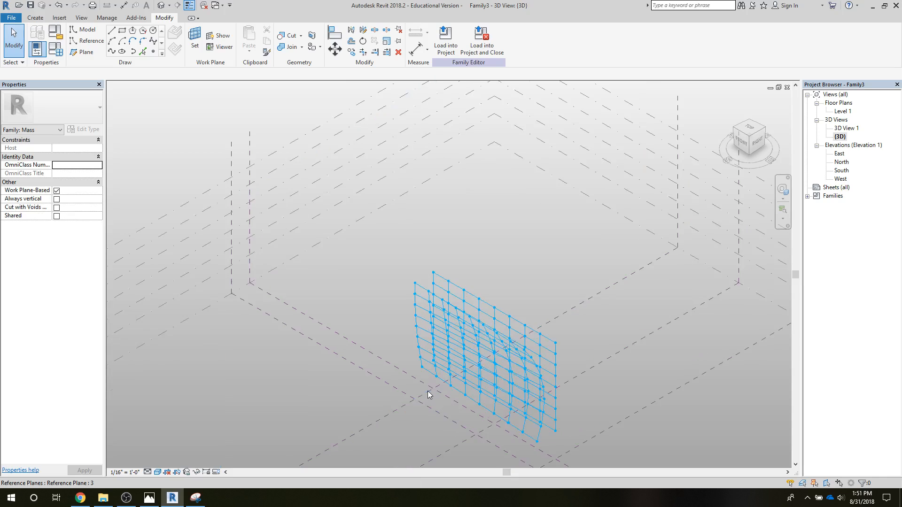
scroll(421, 394, "up", 1)
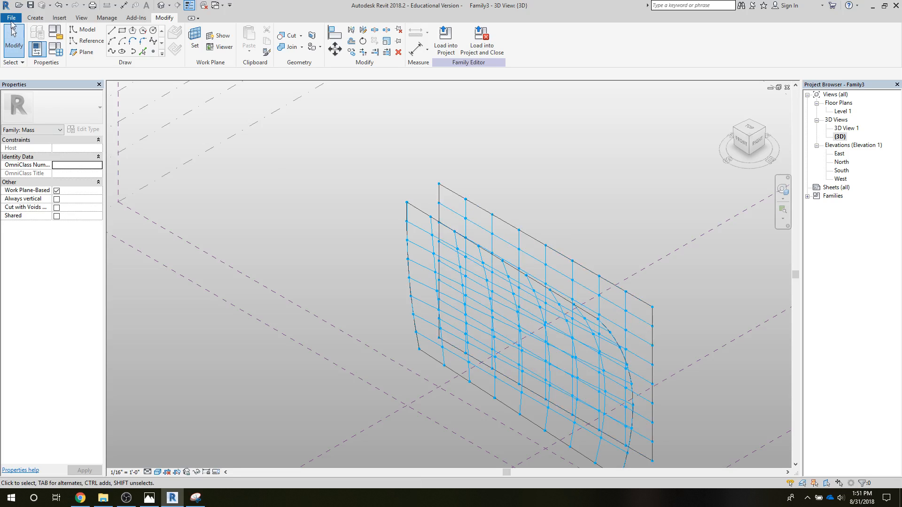
Step: Start saving the family under a new name and create a Desktop folder called Parking Facade
left_click(10, 17)
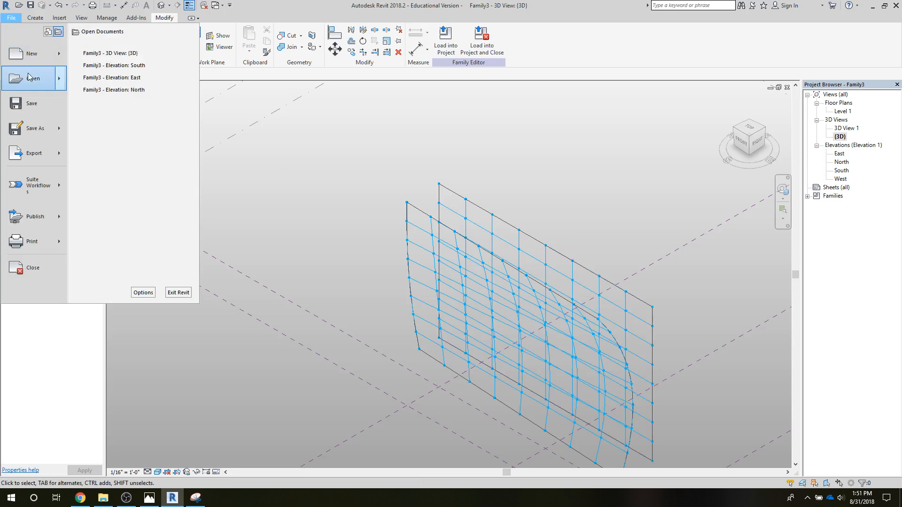
mouse_move(61, 135)
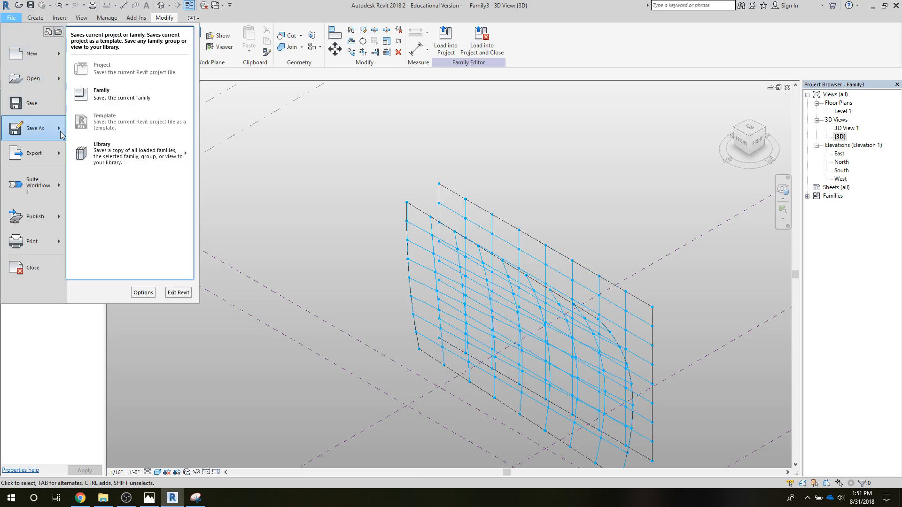
left_click(101, 101)
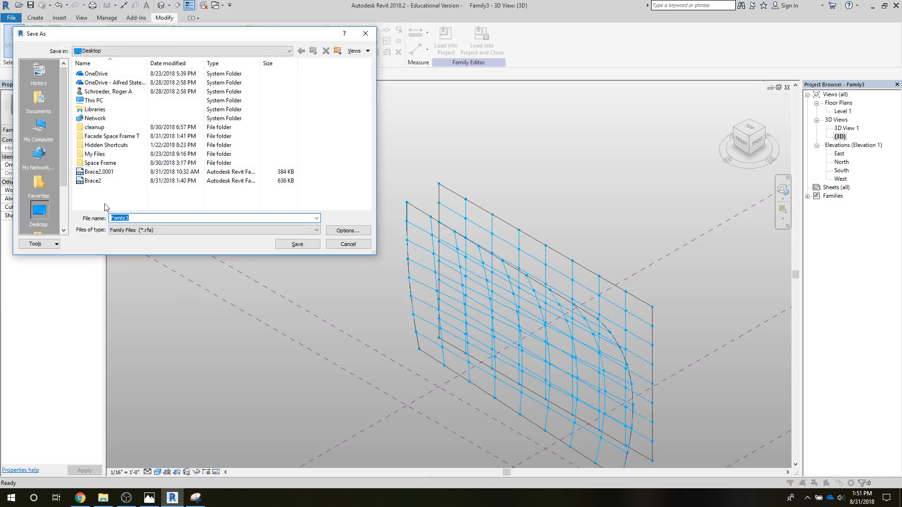
left_click(336, 56)
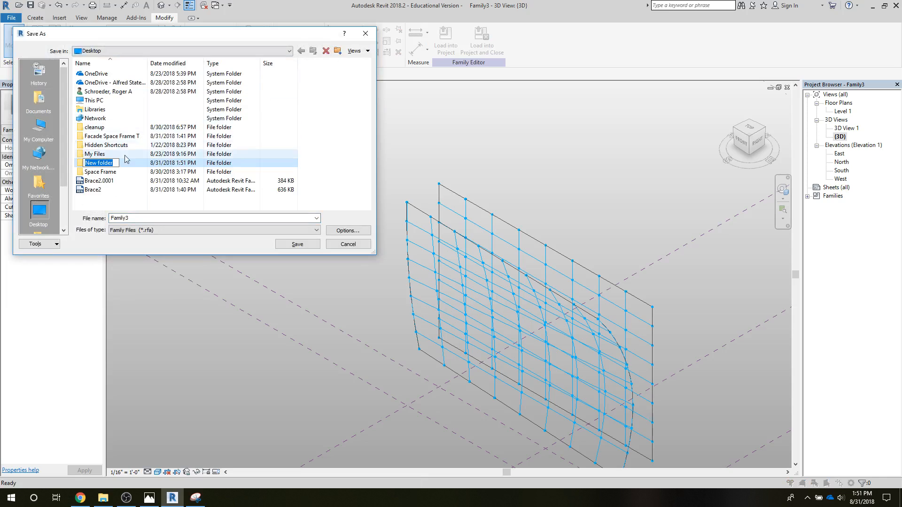
type("P")
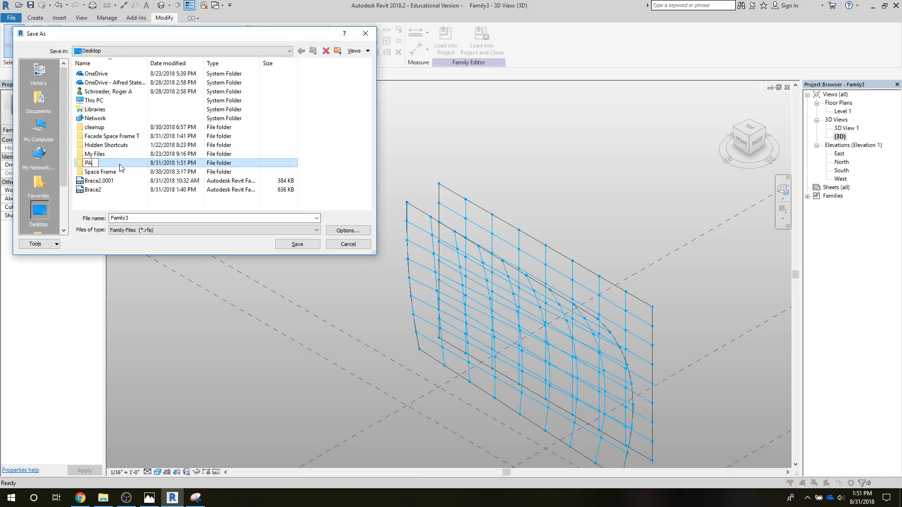
type("Arking")
type("a")
type(" Facade")
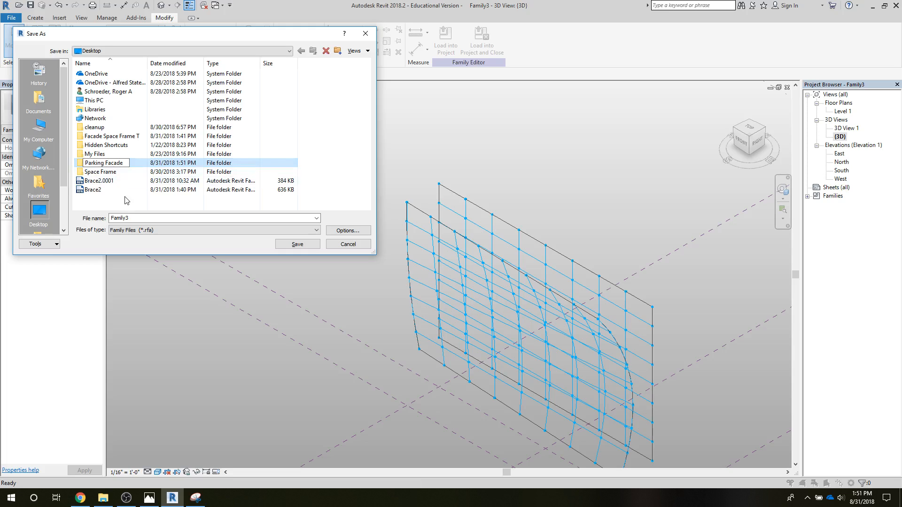
Step: Name the family file Shape Nodes and save it inside the Parking Facade folder
left_click(133, 219)
left_click_drag(133, 219, 101, 216)
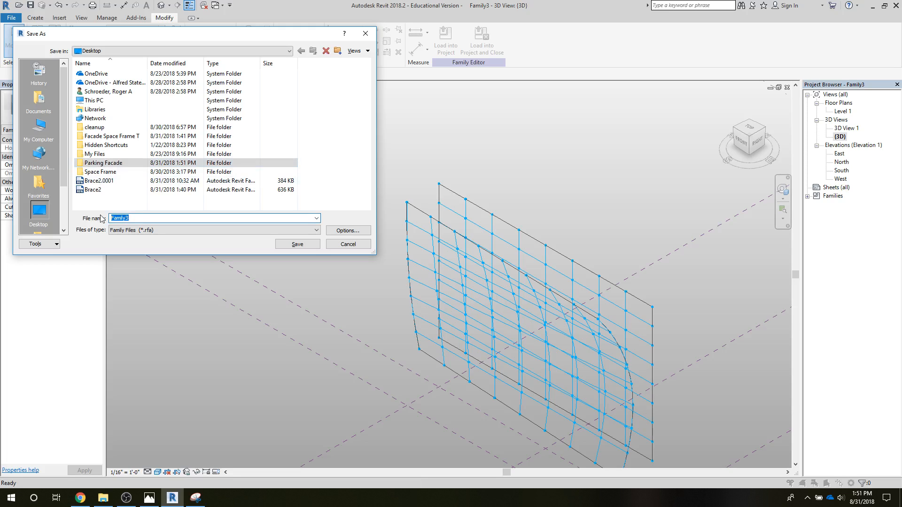
type("Sh")
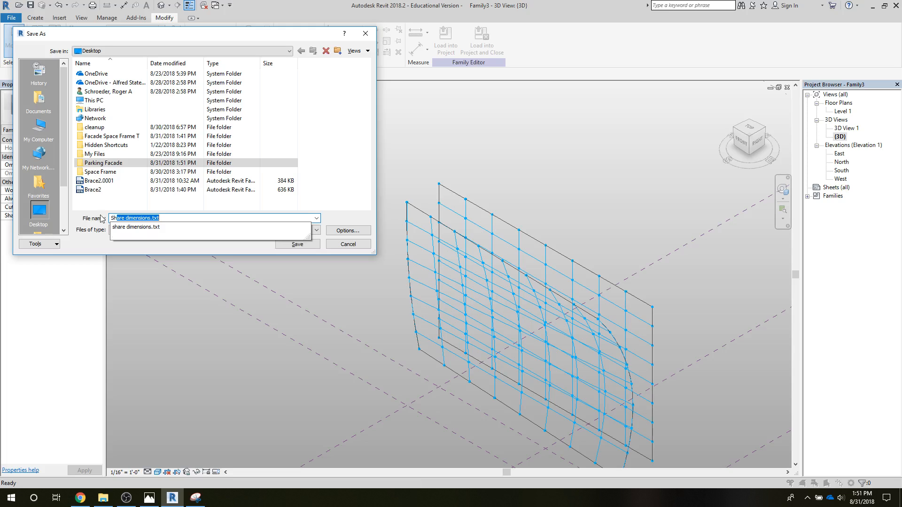
type("ape Nodes")
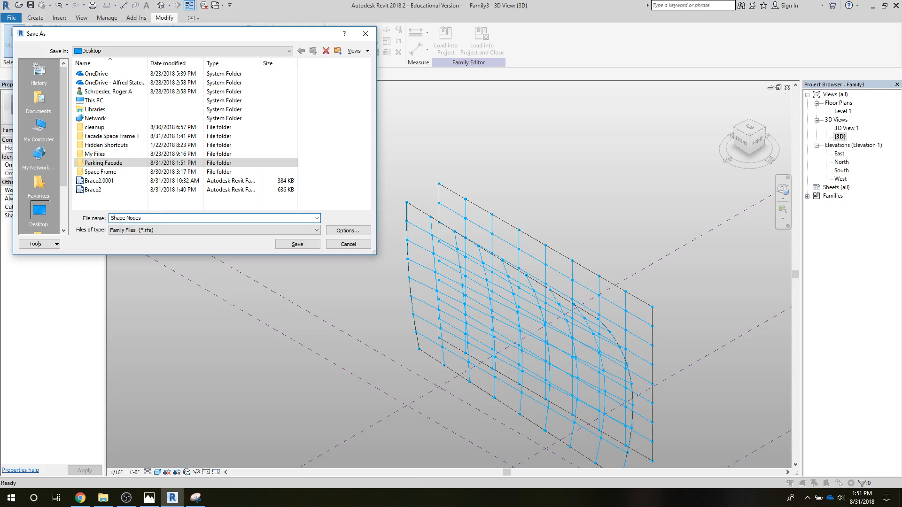
double_click(81, 163)
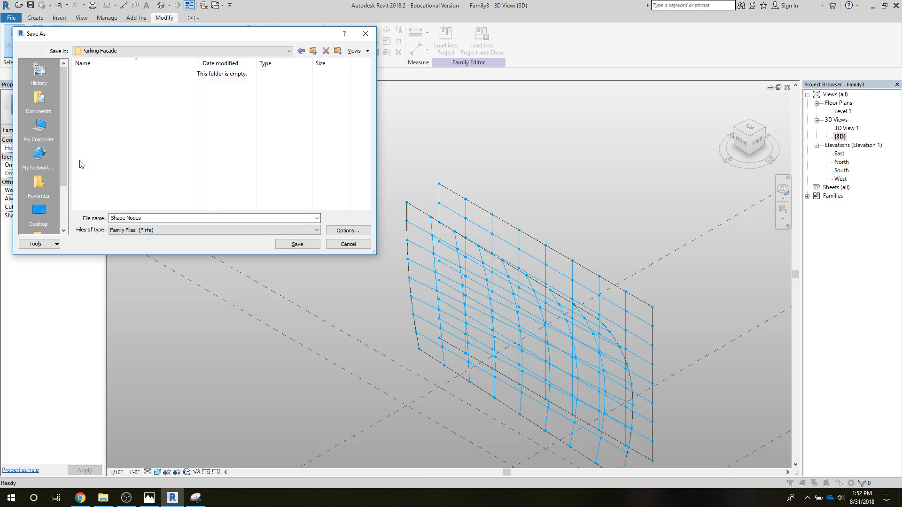
left_click(297, 245)
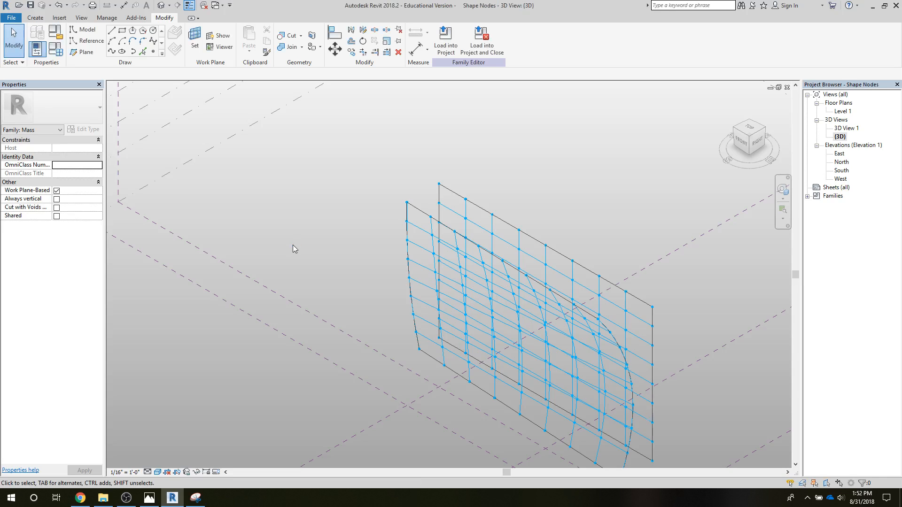
Step: Create a new project from the Architectural Template
left_click(12, 19)
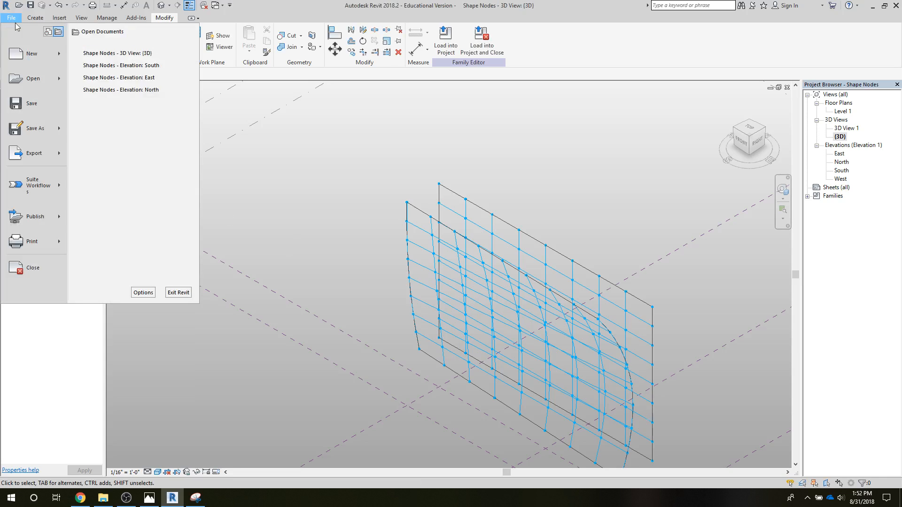
mouse_move(60, 57)
left_click(91, 56)
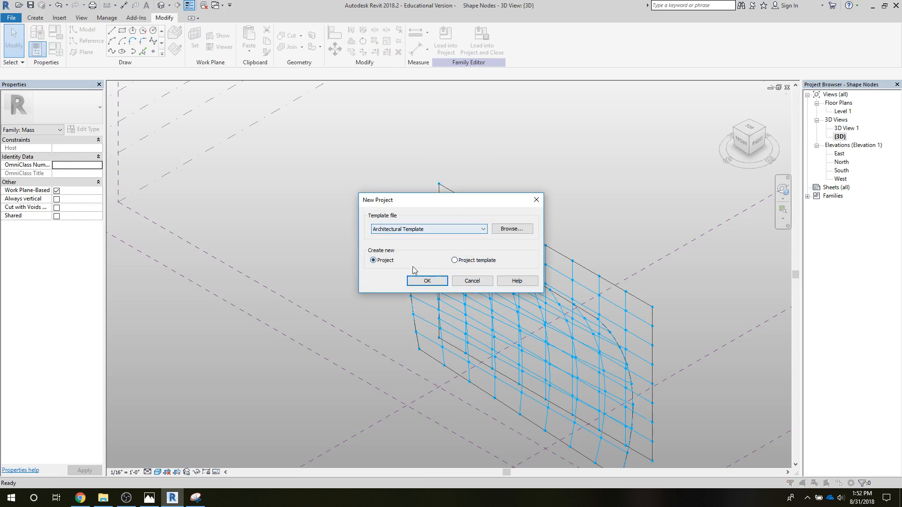
left_click(426, 281)
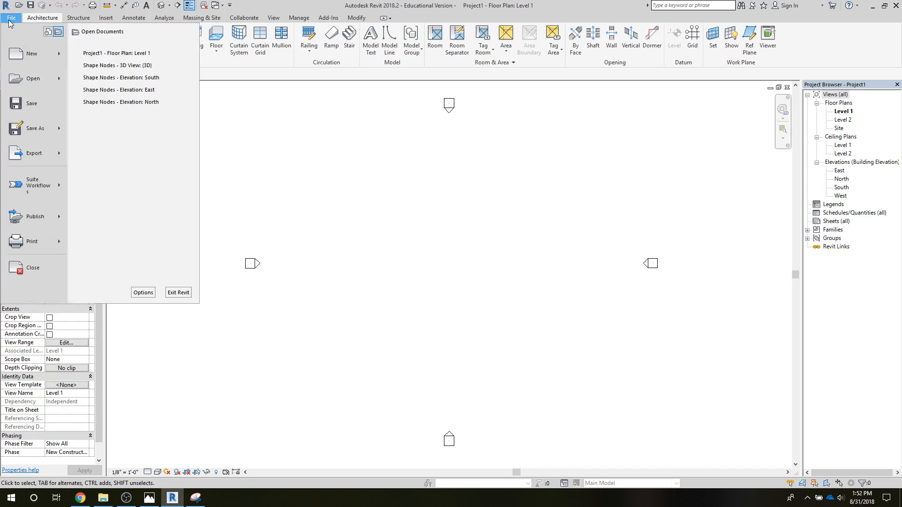
Step: Save the new project as Parking Mockup in the Parking Facade folder
left_click(11, 18)
mouse_move(59, 131)
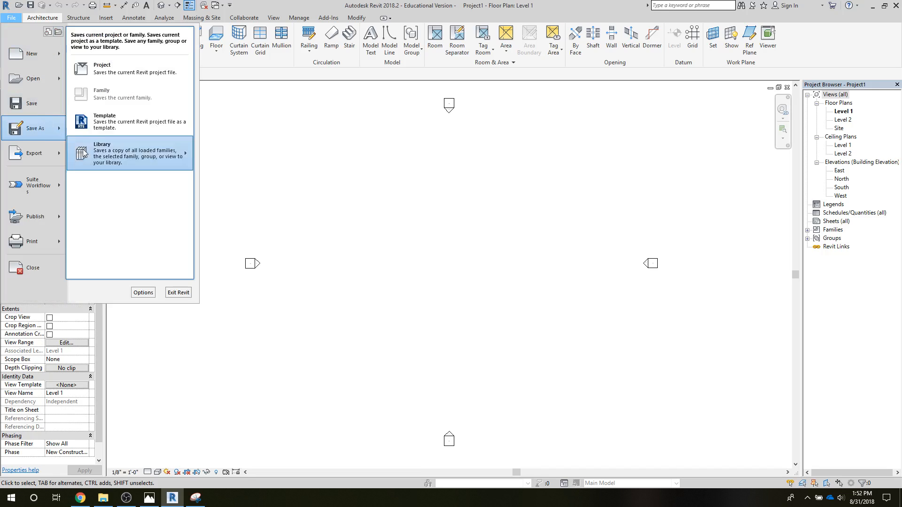
left_click(106, 71)
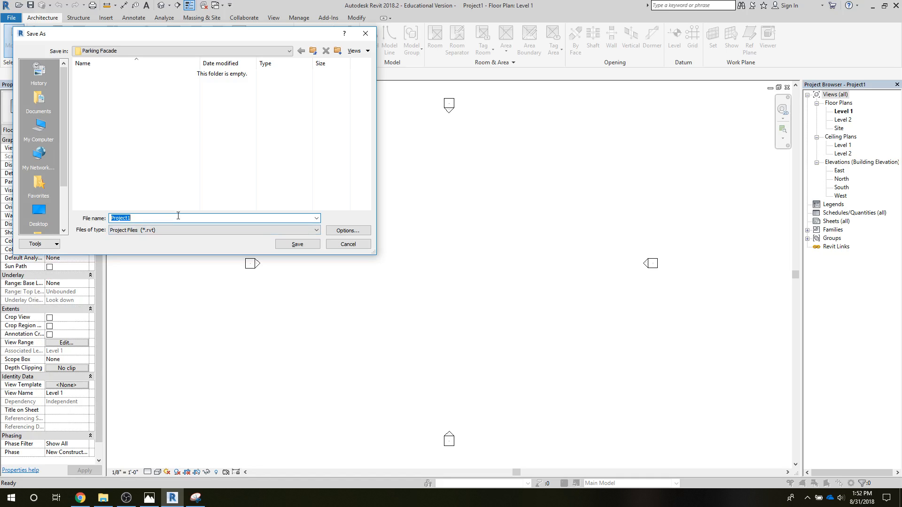
type("P")
left_click(289, 247)
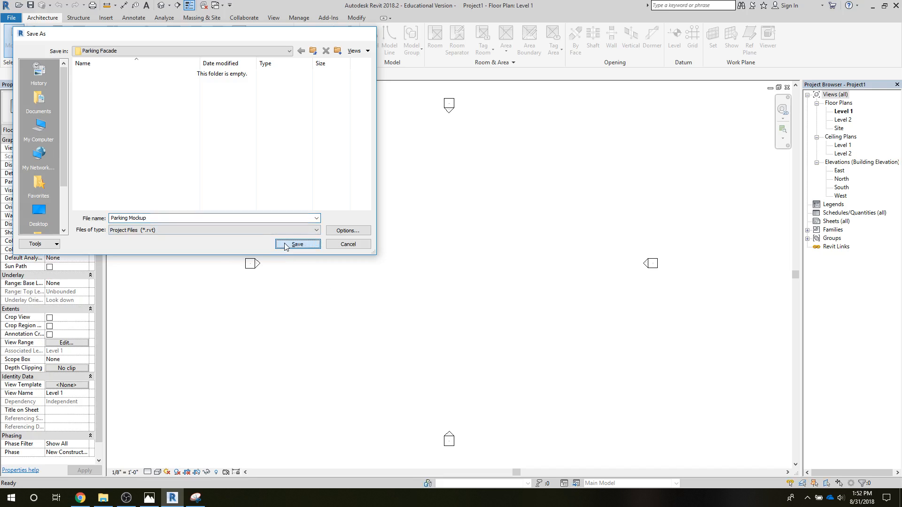
Step: Load the Shape Nodes family into the Parking Mockup project and place one instance near the middle of the Level 1 plan
left_click(12, 17)
left_click(100, 69)
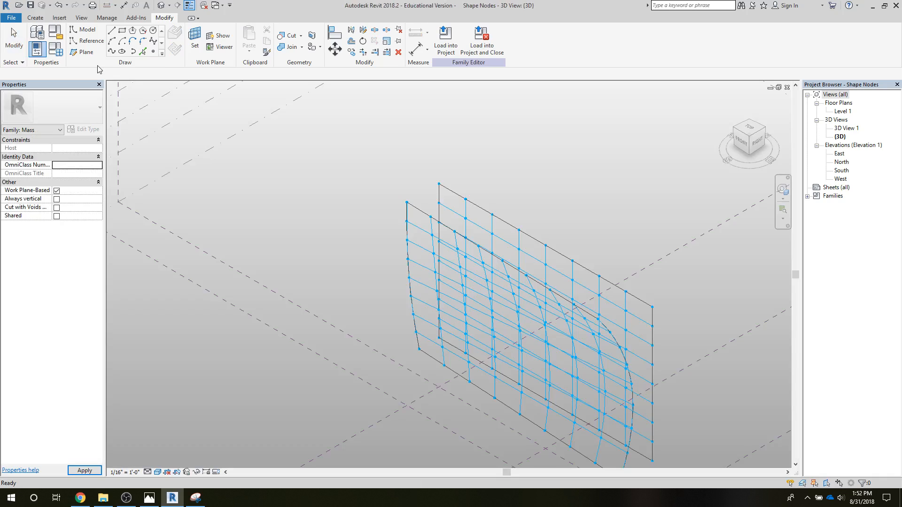
left_click(446, 47)
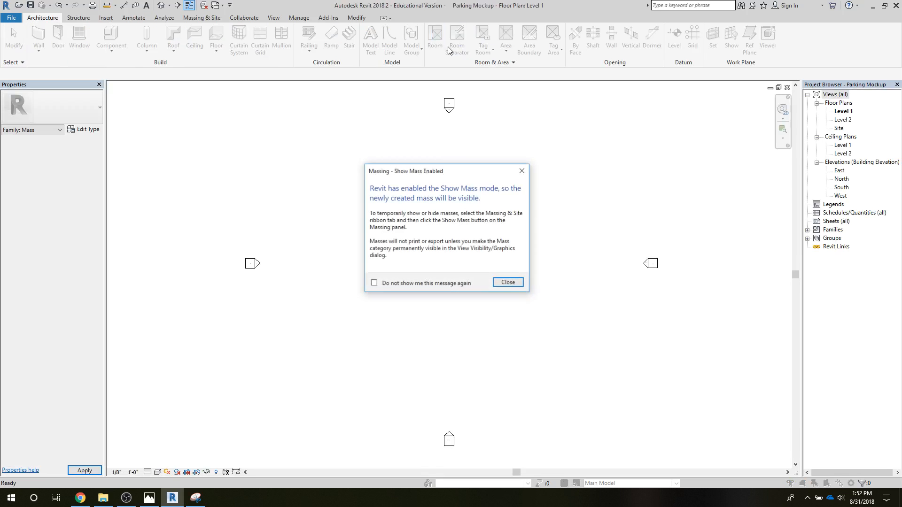
left_click(508, 283)
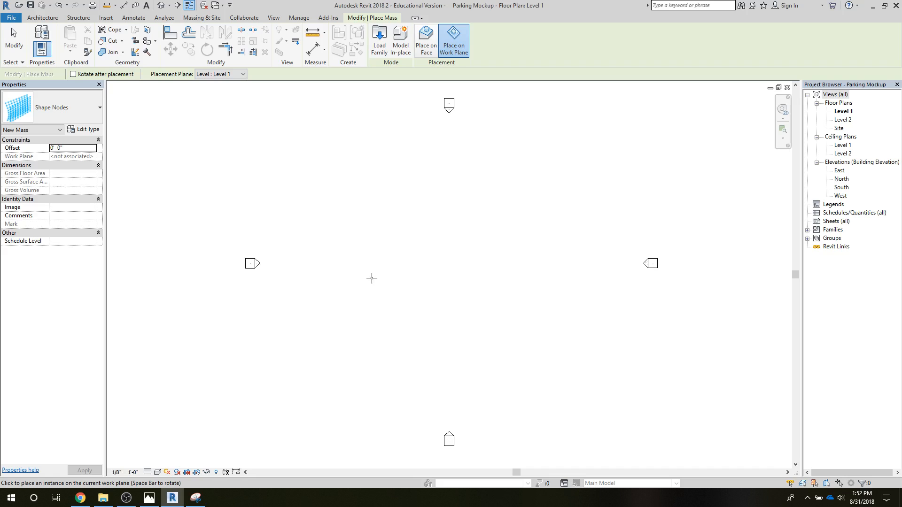
left_click(403, 277)
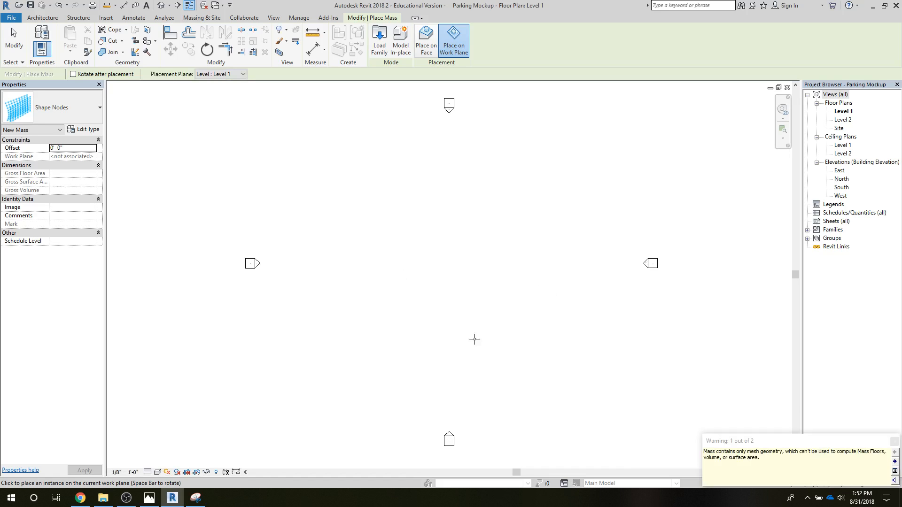
left_click(895, 442)
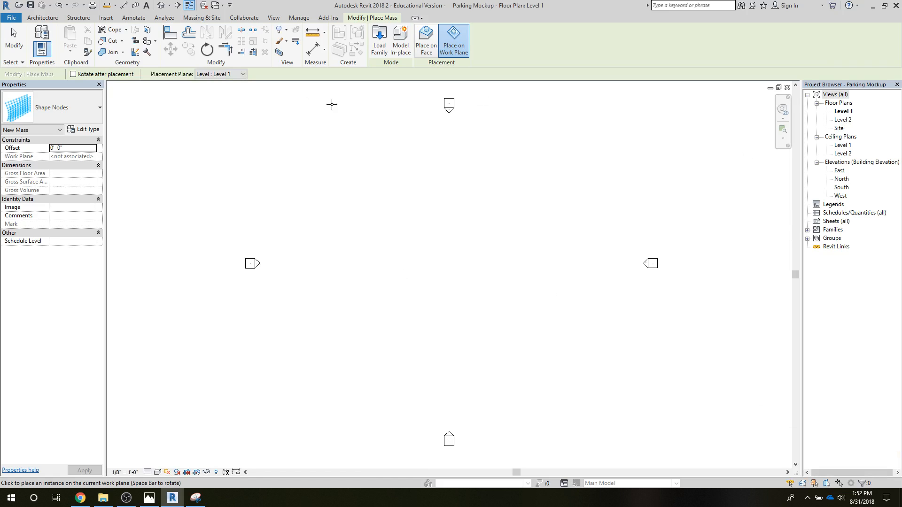
Step: Open the project's default 3D view and end the mass placement with the single placed instance in view
left_click(275, 18)
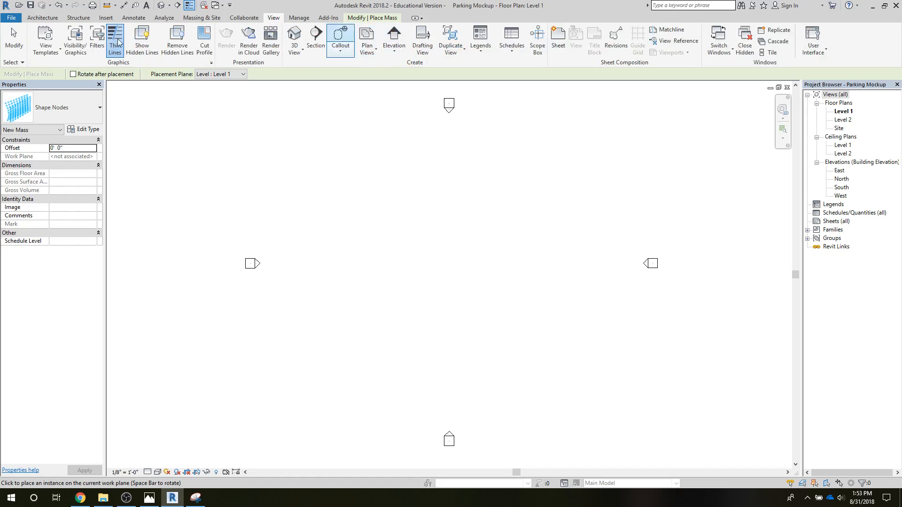
left_click(117, 43)
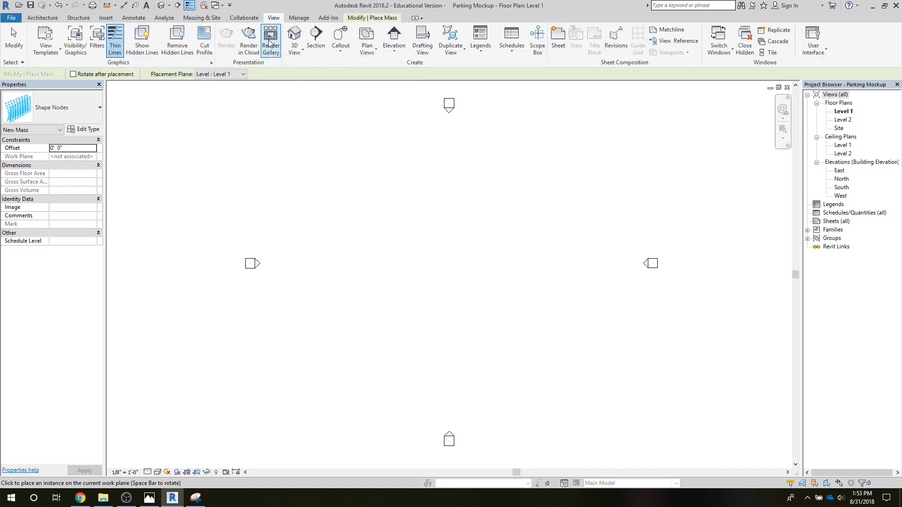
left_click(293, 38)
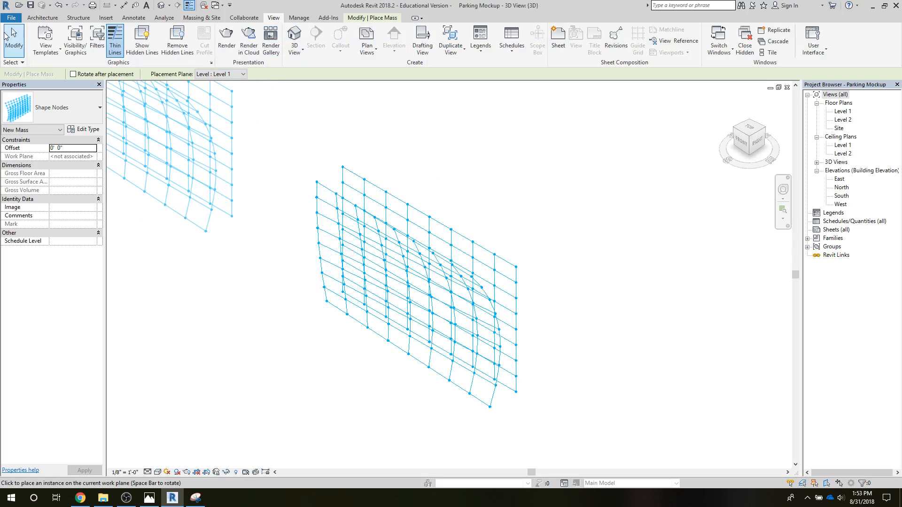
left_click(10, 37)
scroll(202, 243, "down", 3)
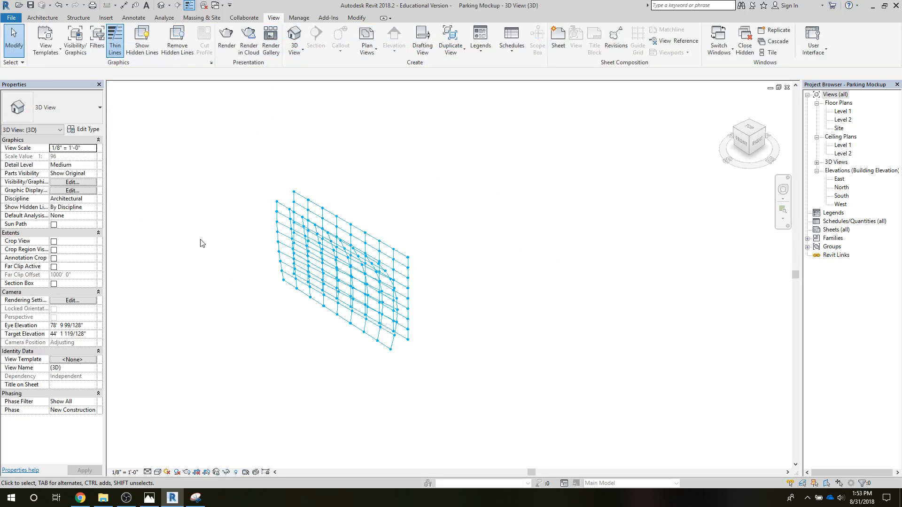
middle_click_drag(225, 277, 324, 303)
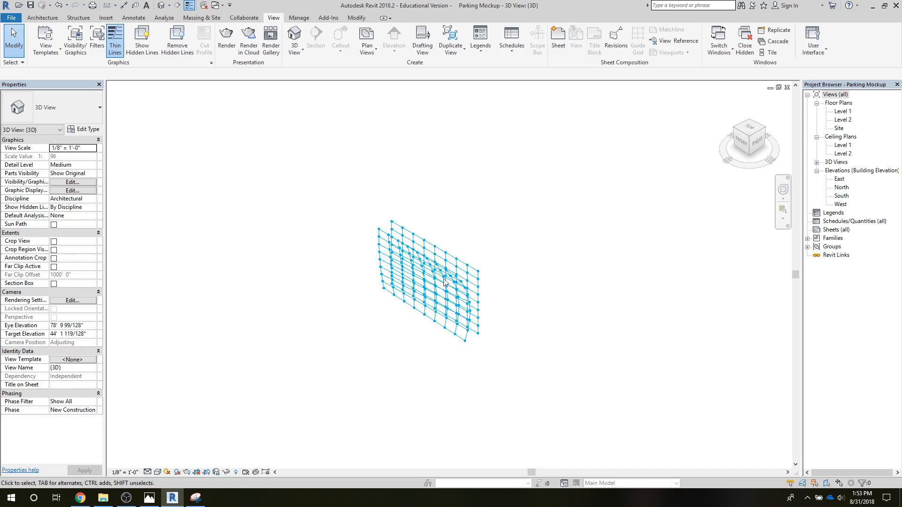
Step: Open the South elevation and set Level 2's elevation to 15'
double_click(840, 196)
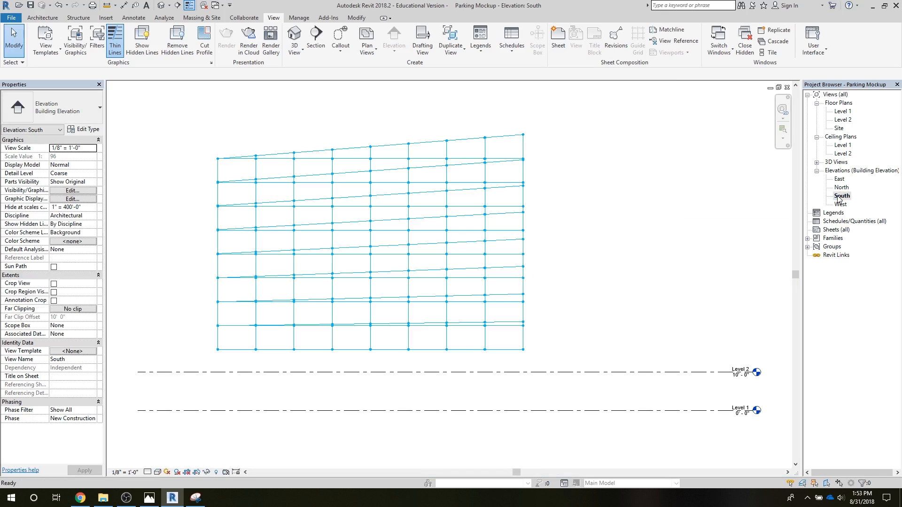
left_click(738, 379)
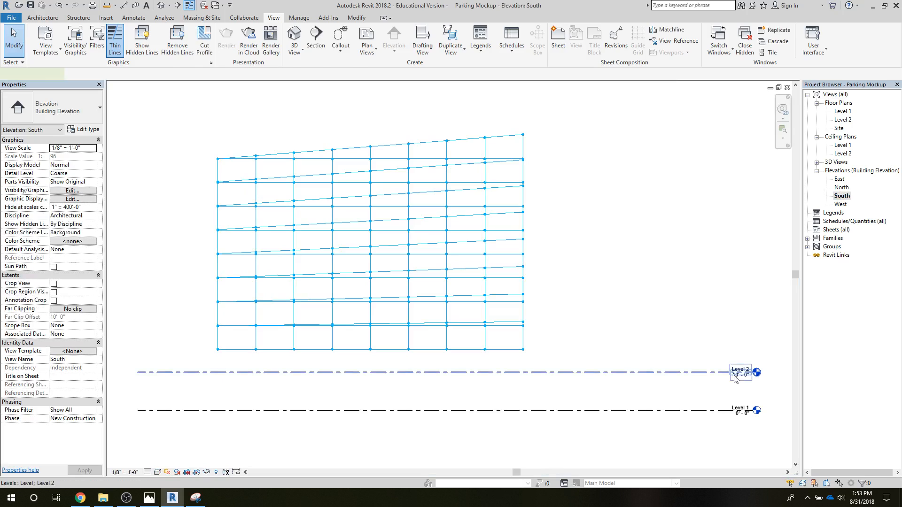
left_click(738, 377)
type("1")
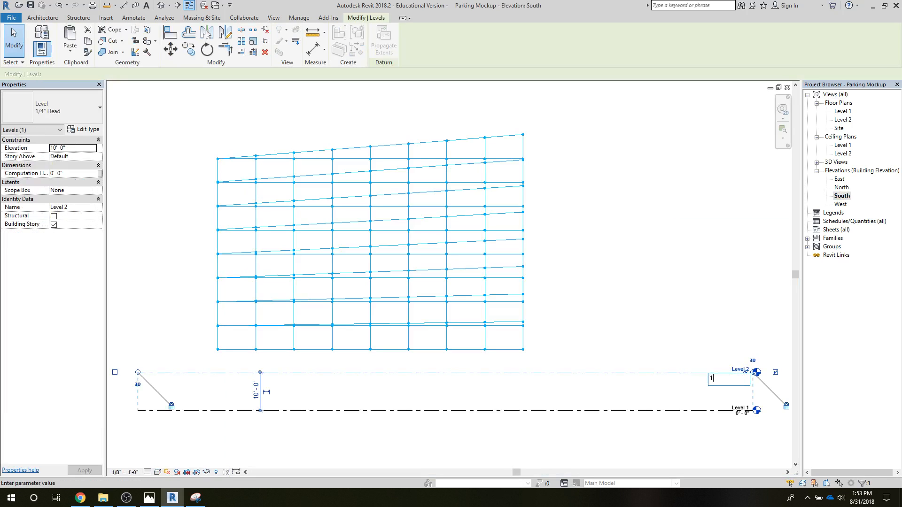
type("5")
key("Return")
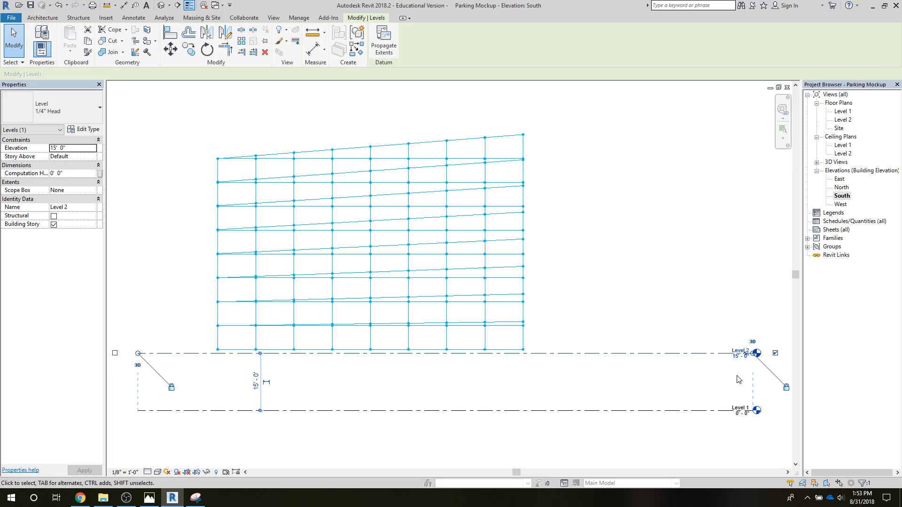
Step: Set Level 2's elevation to 16' and deselect the level
left_click(741, 356)
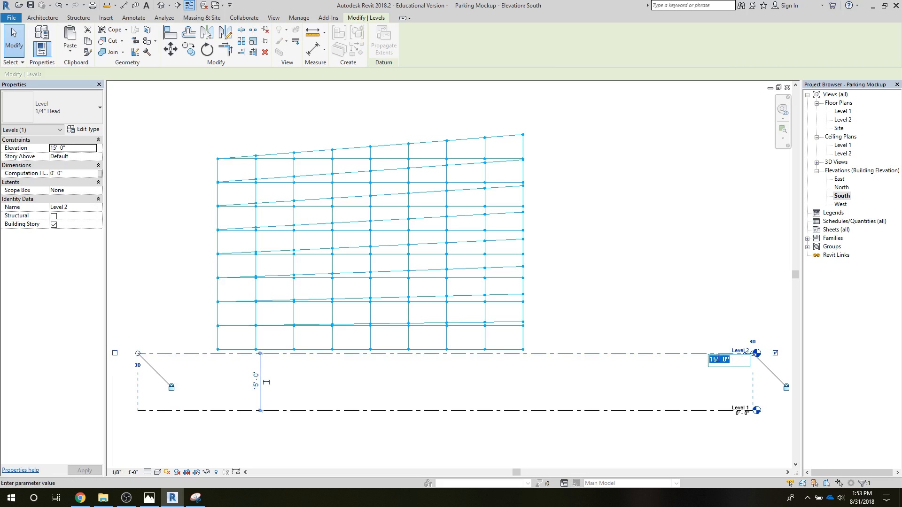
left_click(715, 359)
type("6")
key("Return")
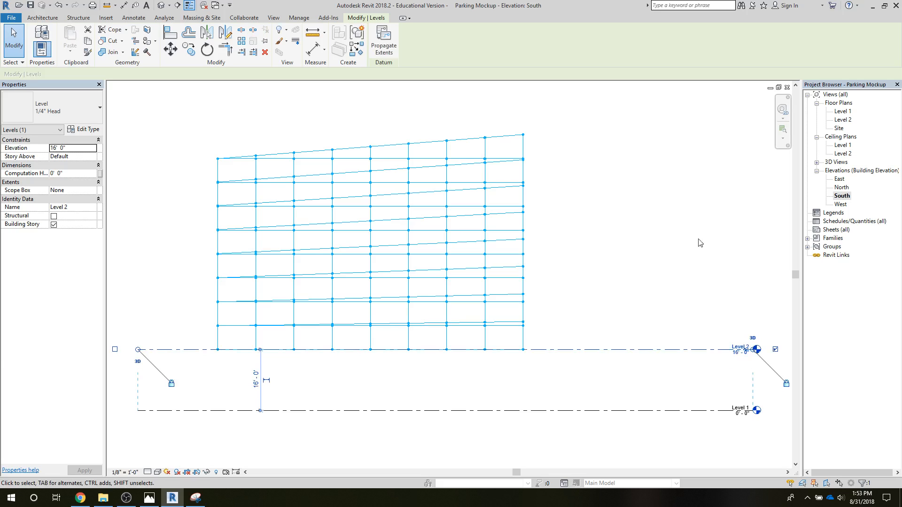
left_click(667, 195)
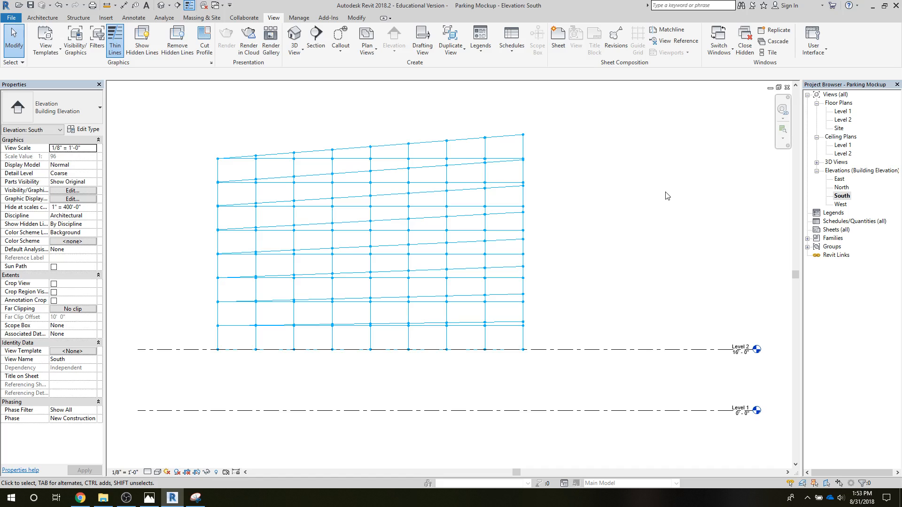